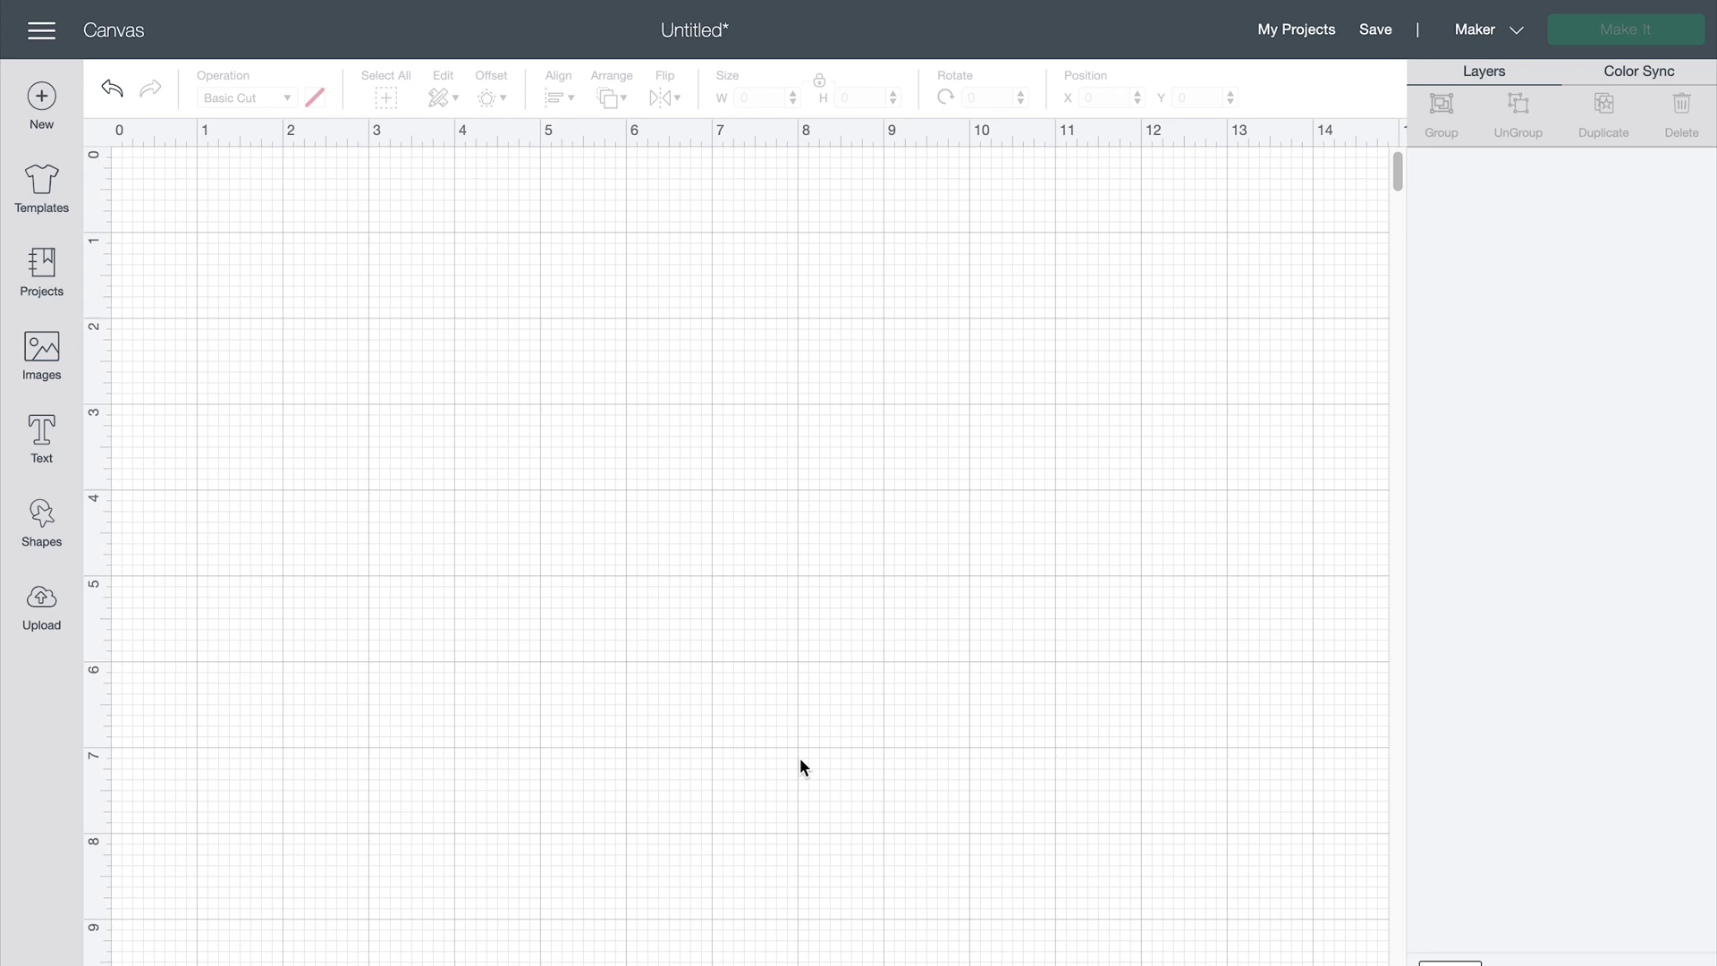
Step: Add a new text box to the blank canvas, set in Alfa Slab One at size 72
left_click(42, 438)
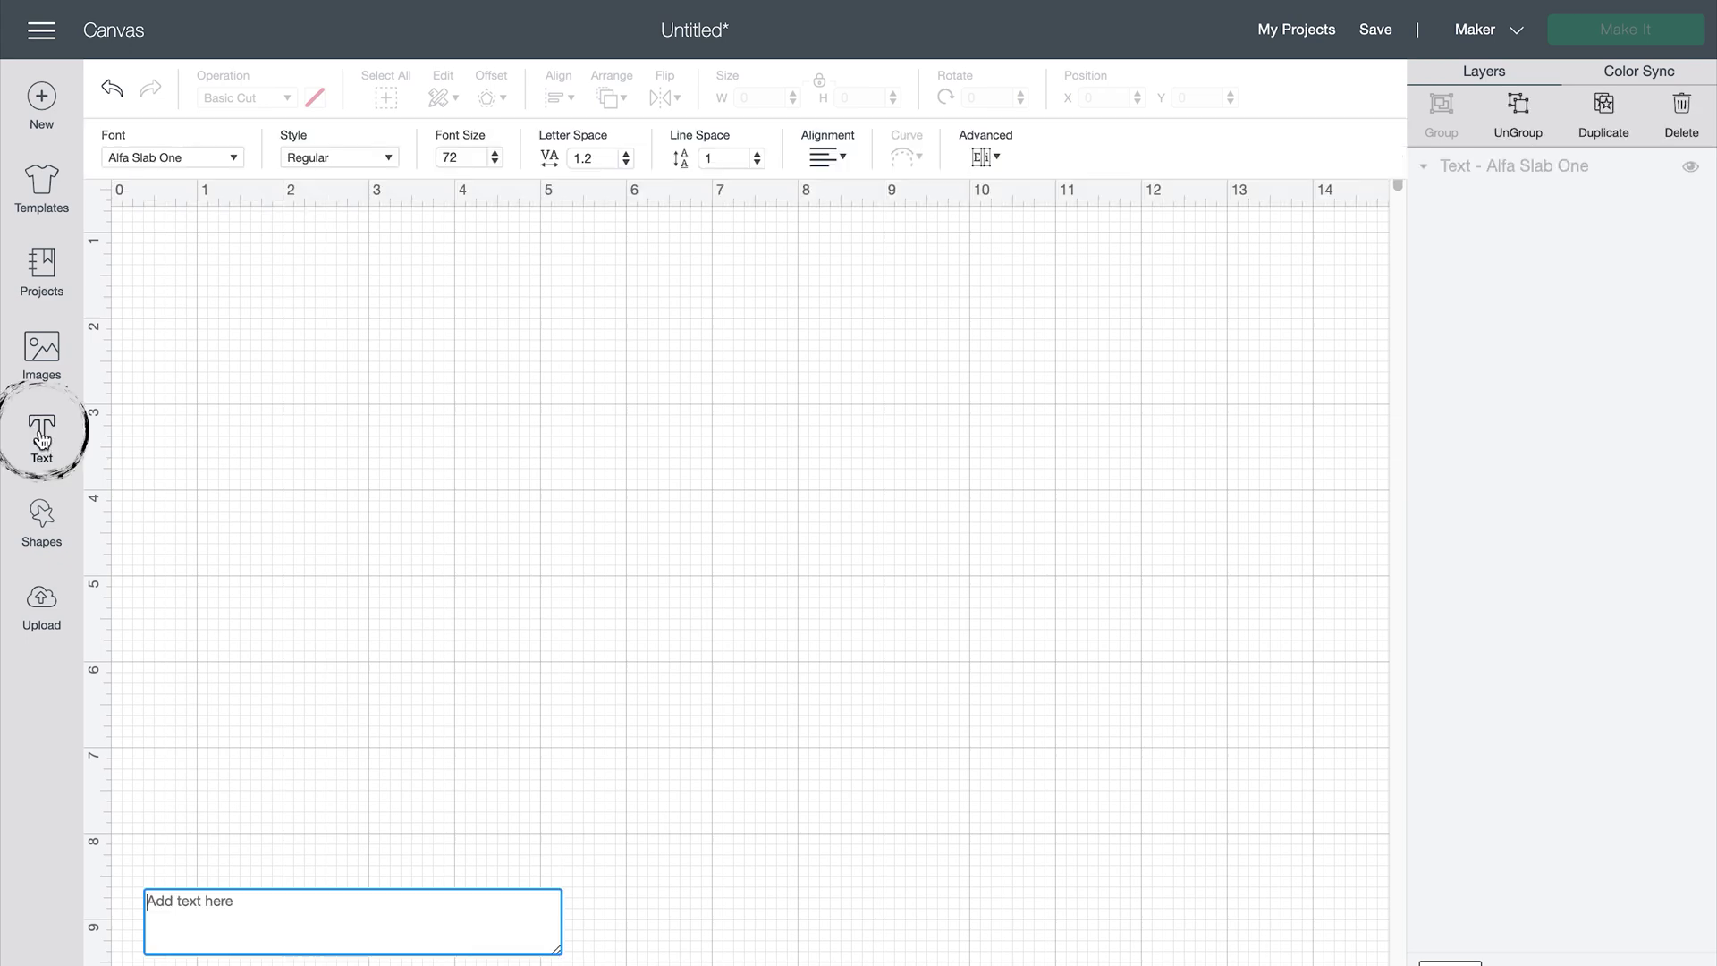
Step: Type the letter M and enlarge it to about 9.038 by 6.375 inches on the canvas
type("M")
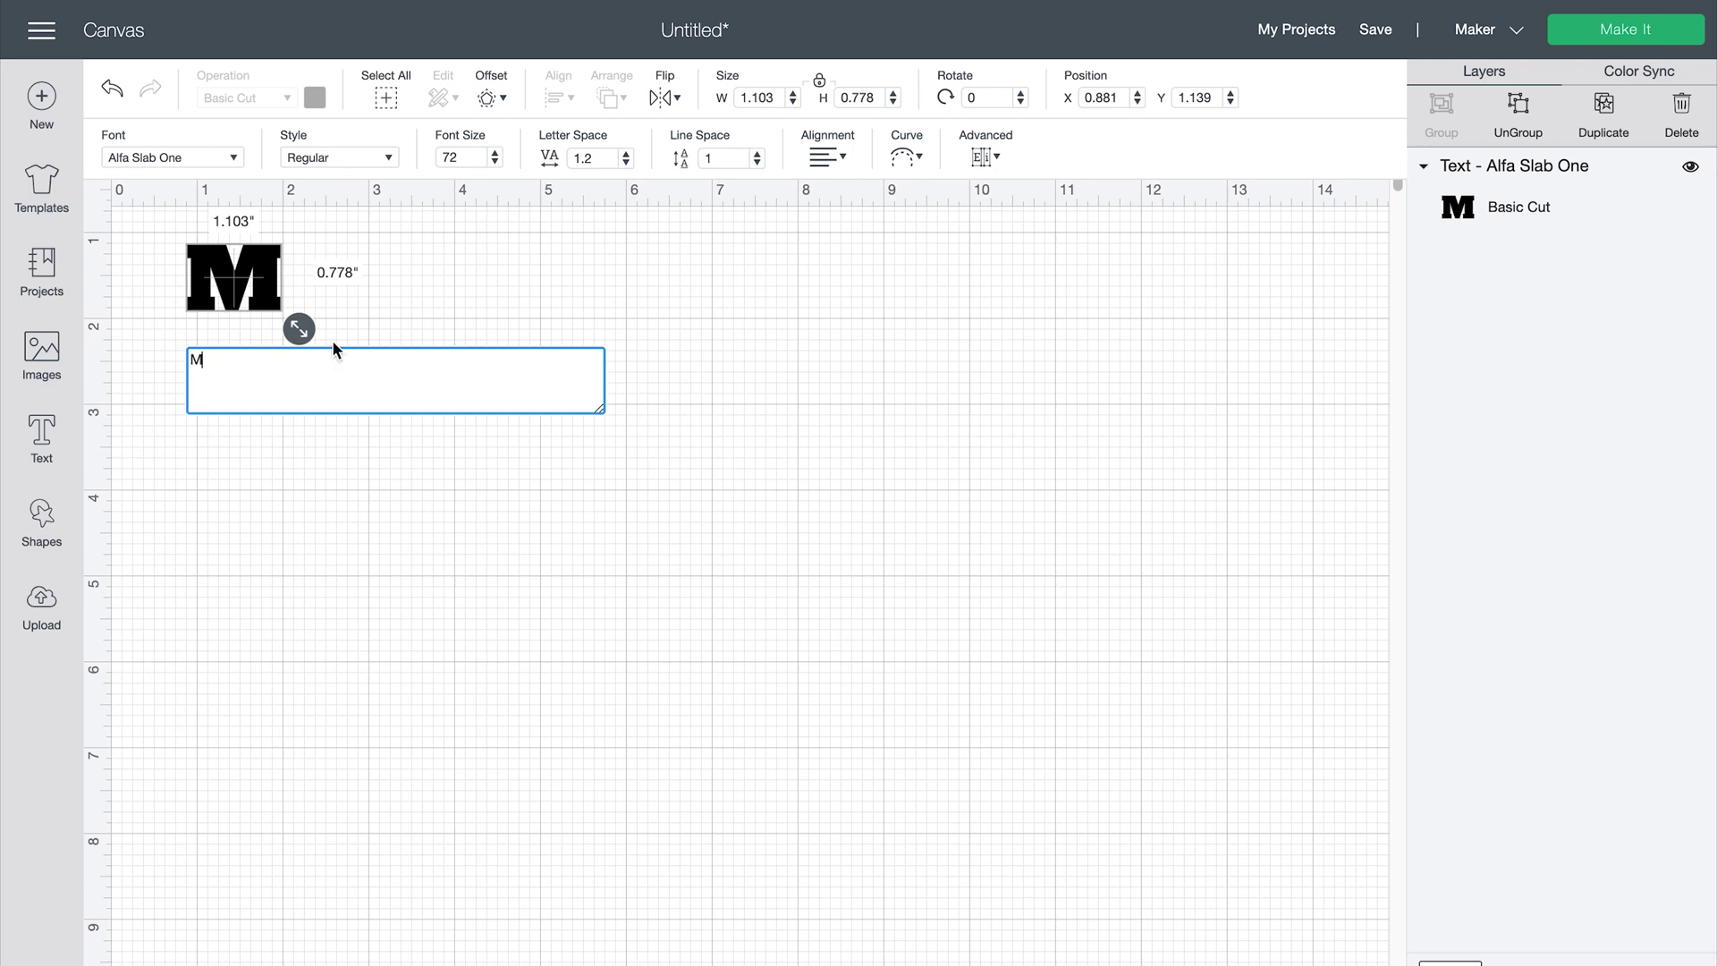
left_click(298, 330)
left_click_drag(299, 330, 909, 821)
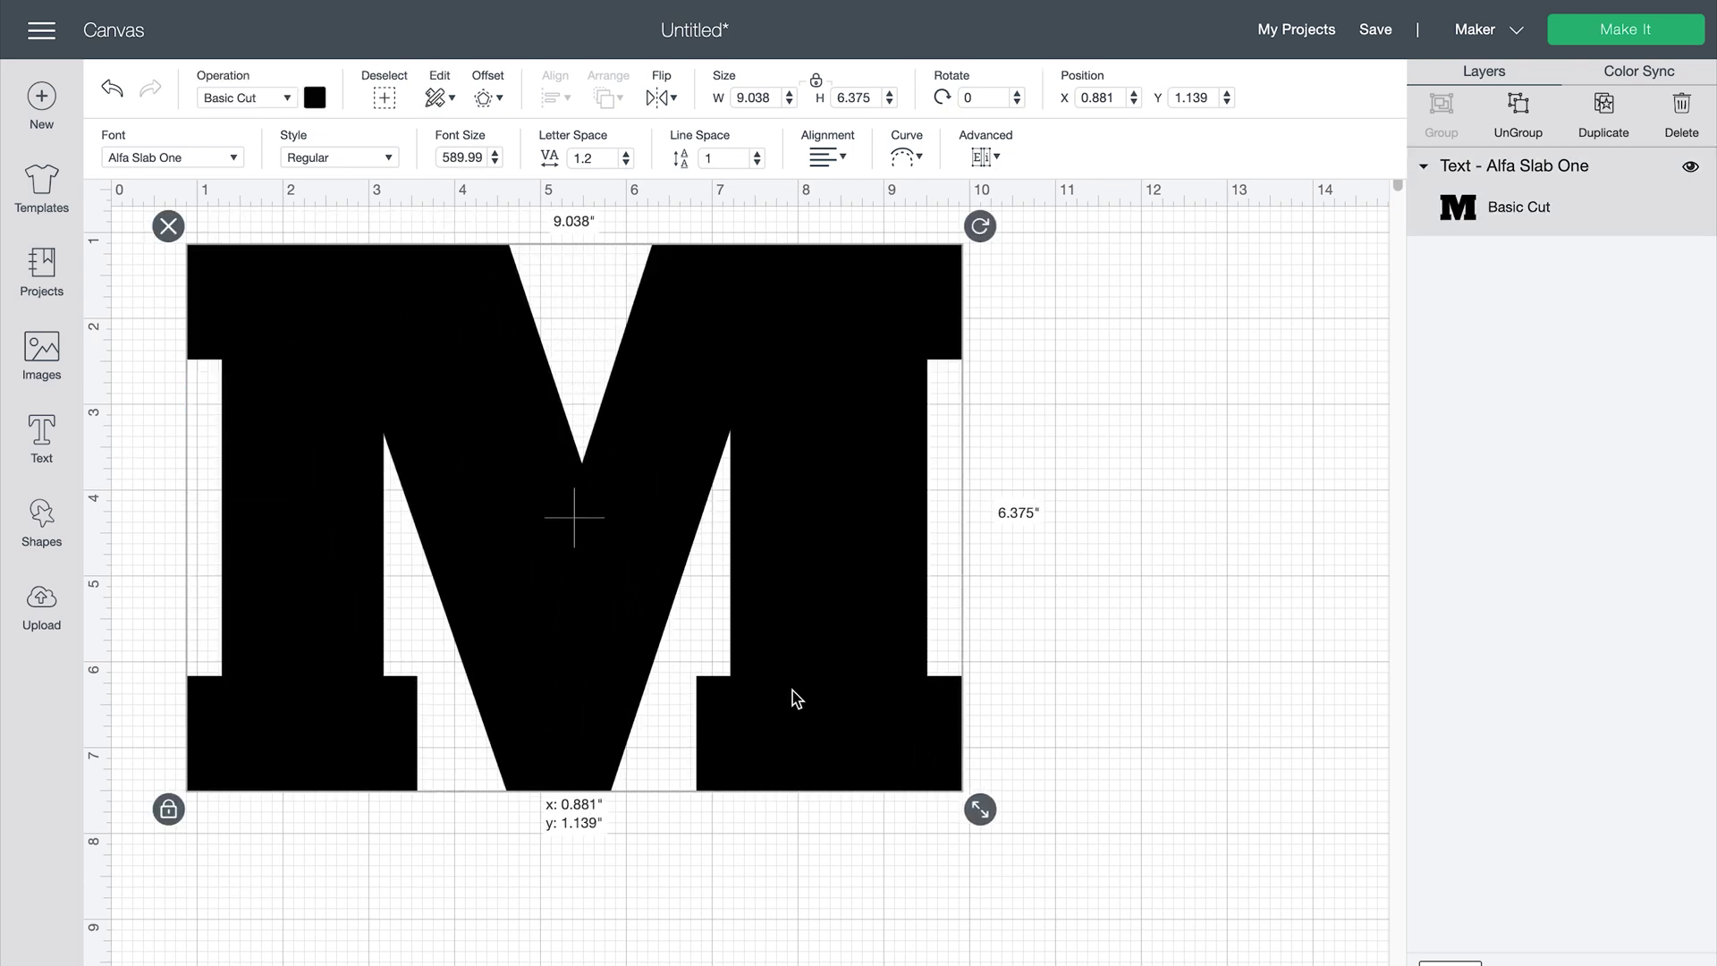
left_click_drag(792, 691, 894, 756)
left_click(685, 935)
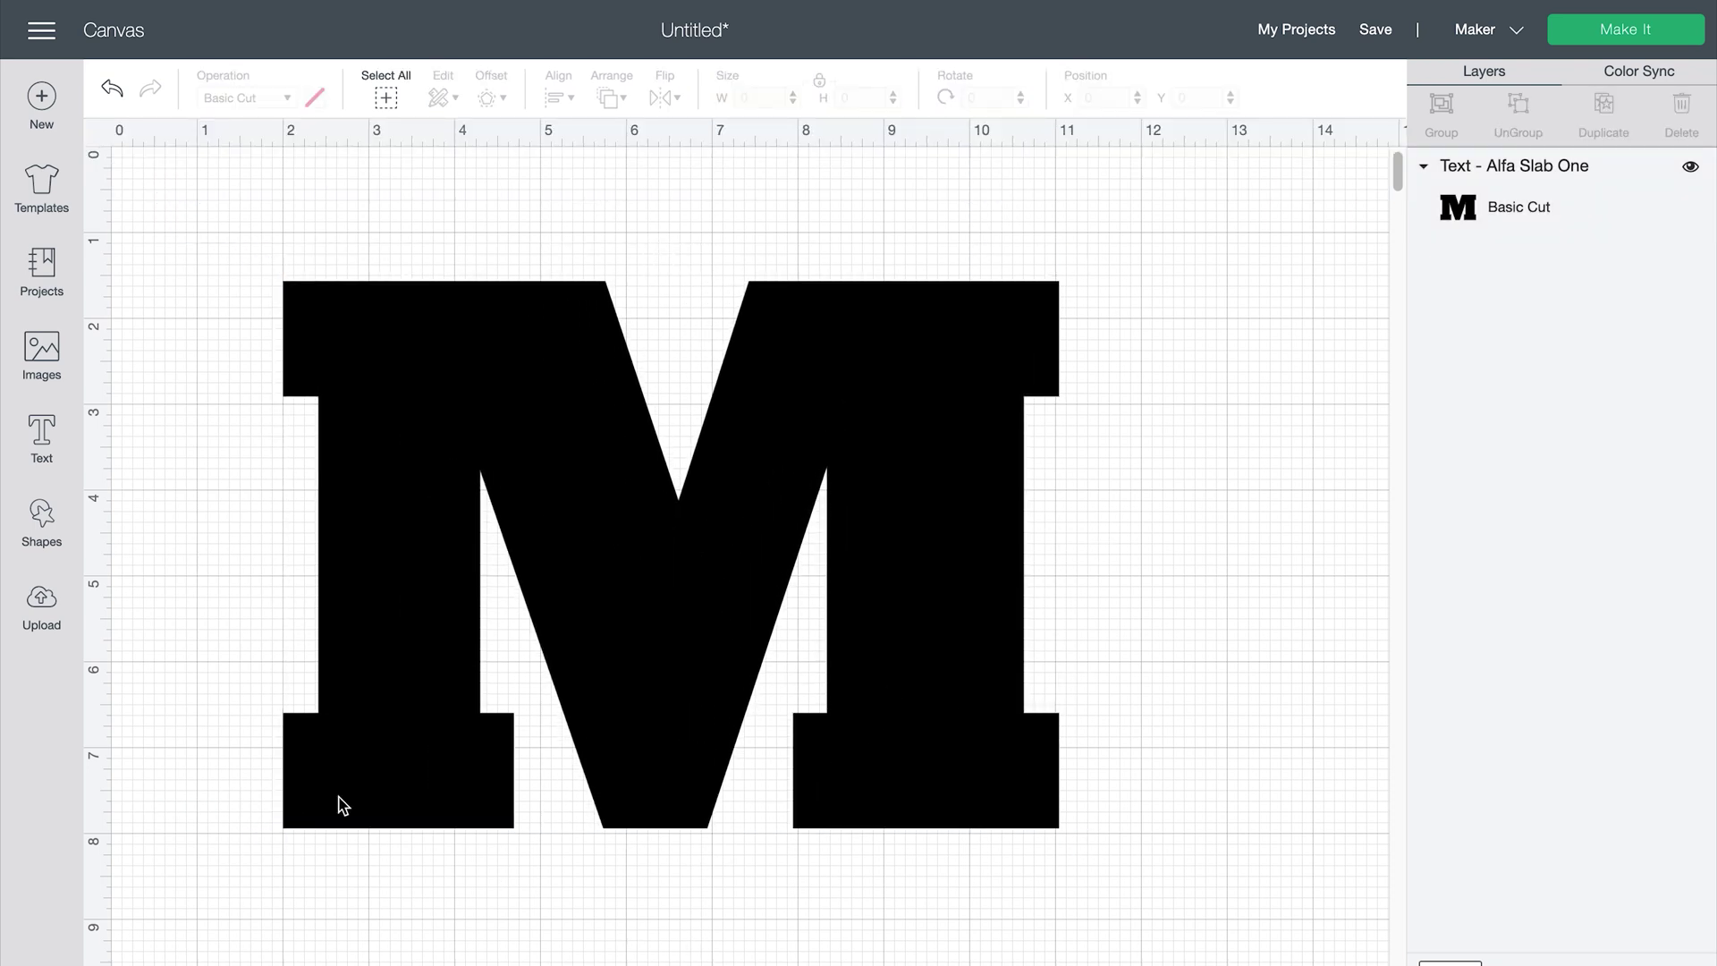
left_click(41, 532)
Step: Stretch a square into an 11.167 by 2.153 inch bar across the M's middle and select both
left_click(137, 358)
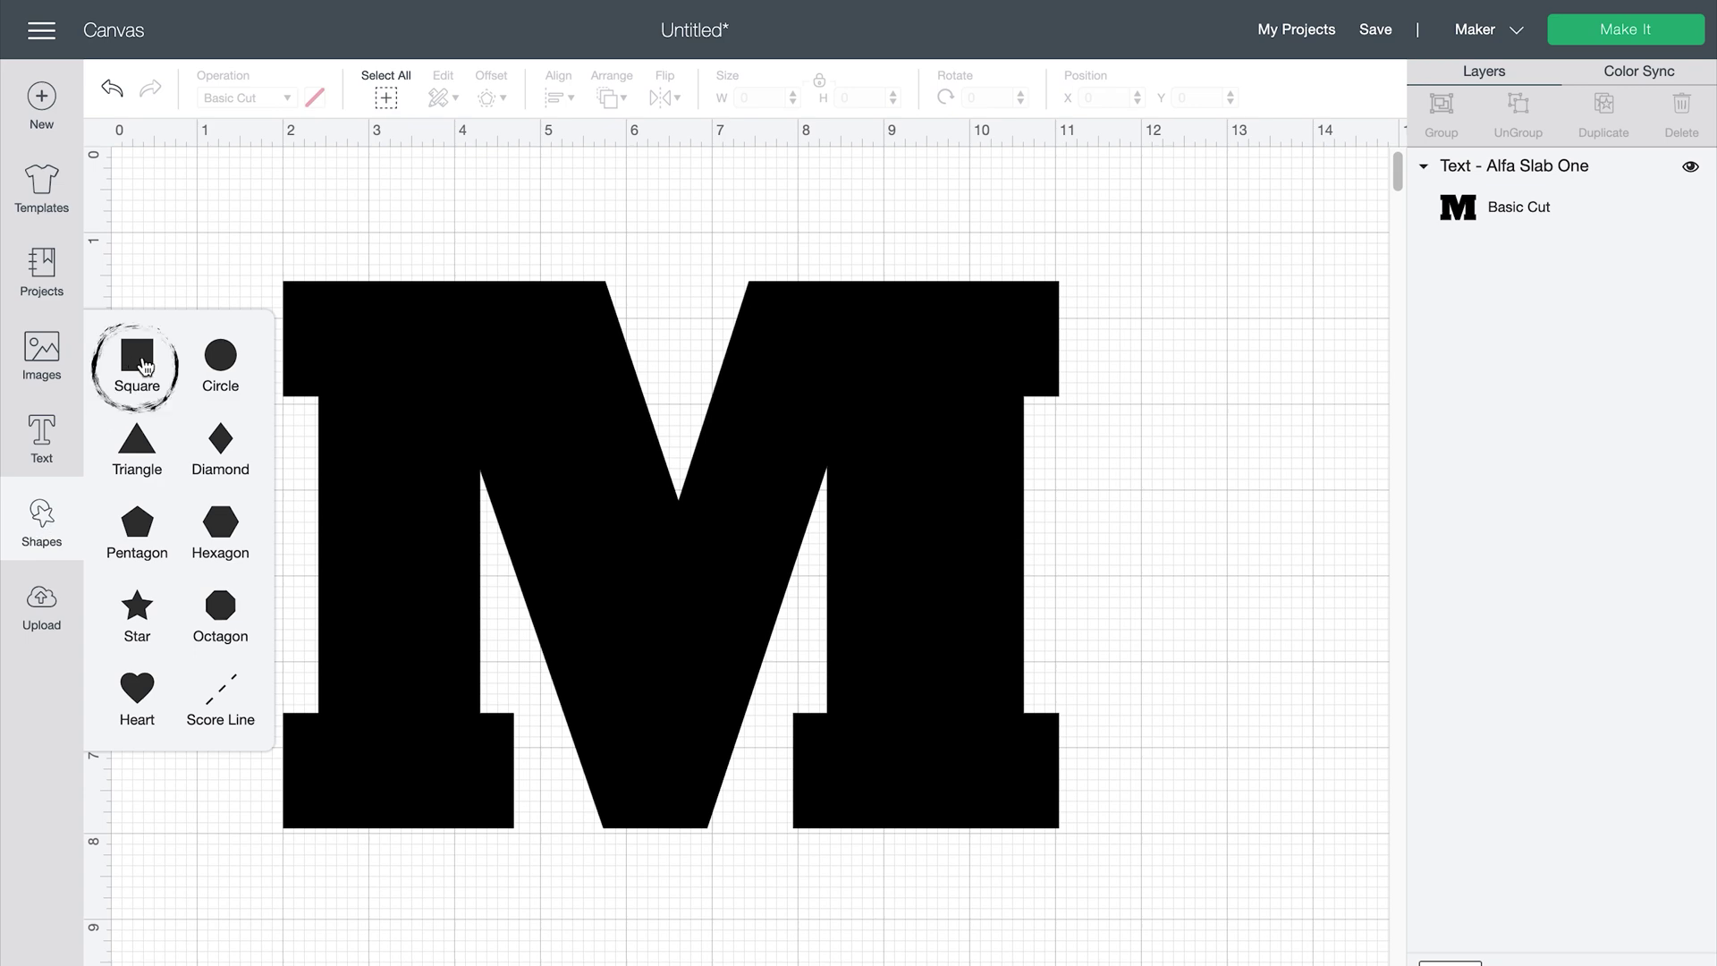
left_click_drag(300, 387, 288, 558)
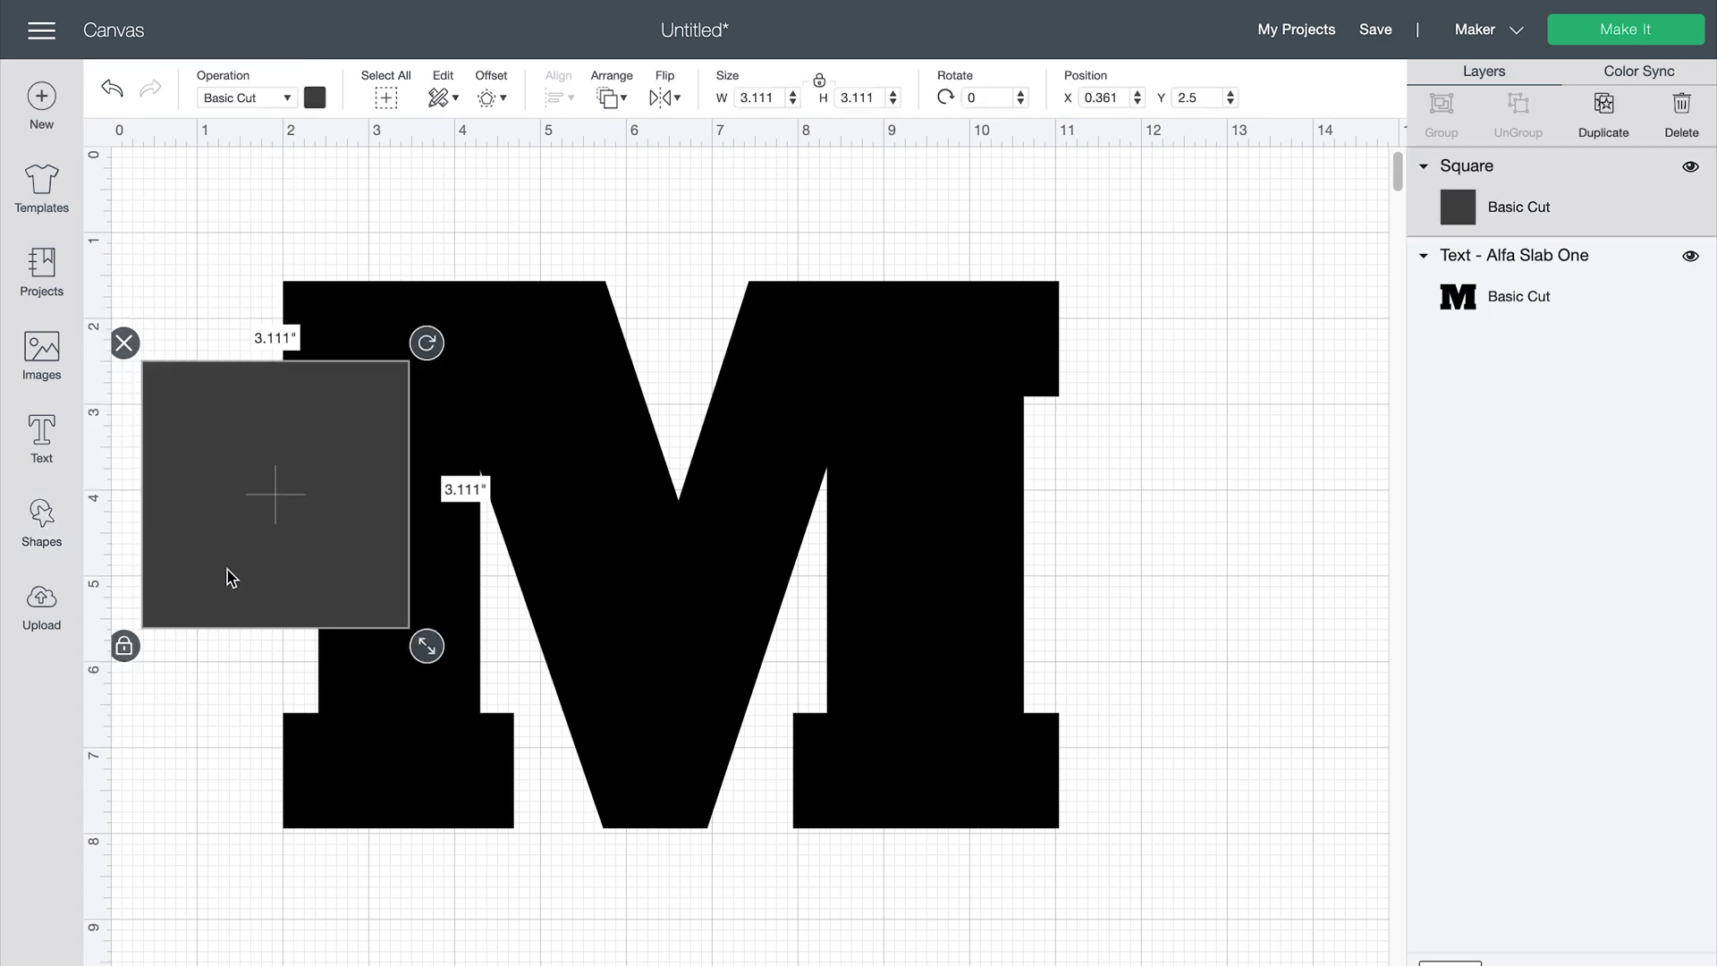
left_click(124, 645)
left_click_drag(429, 651, 1113, 572)
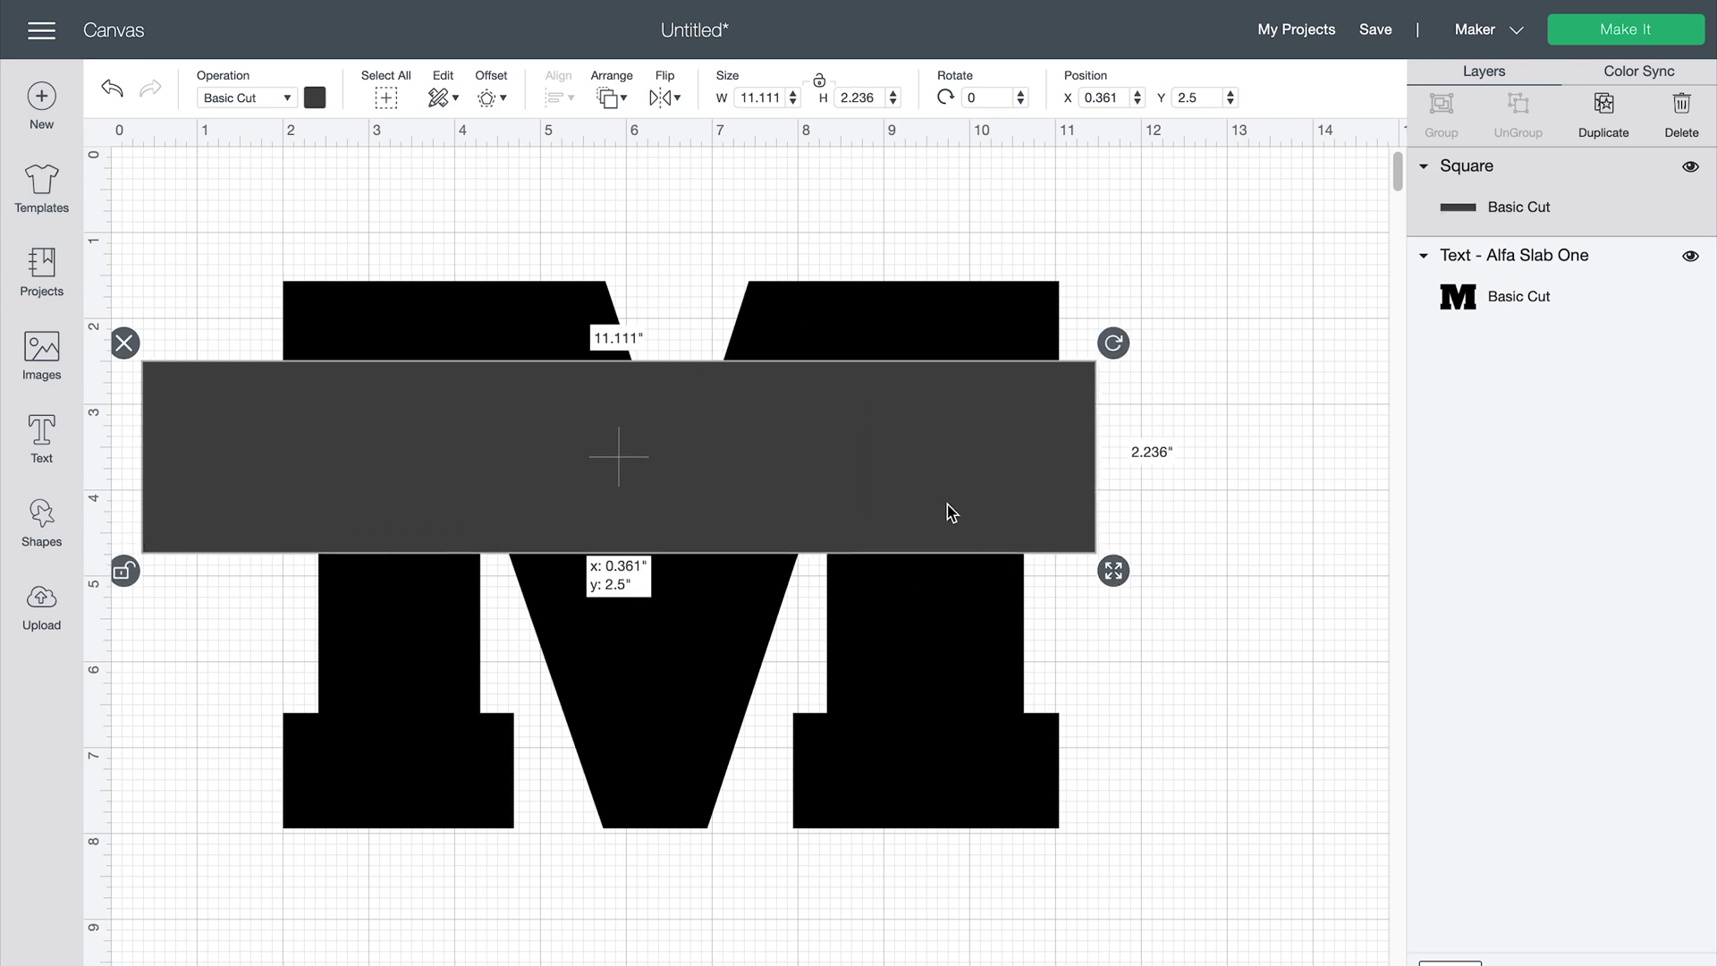
left_click_drag(946, 510, 983, 620)
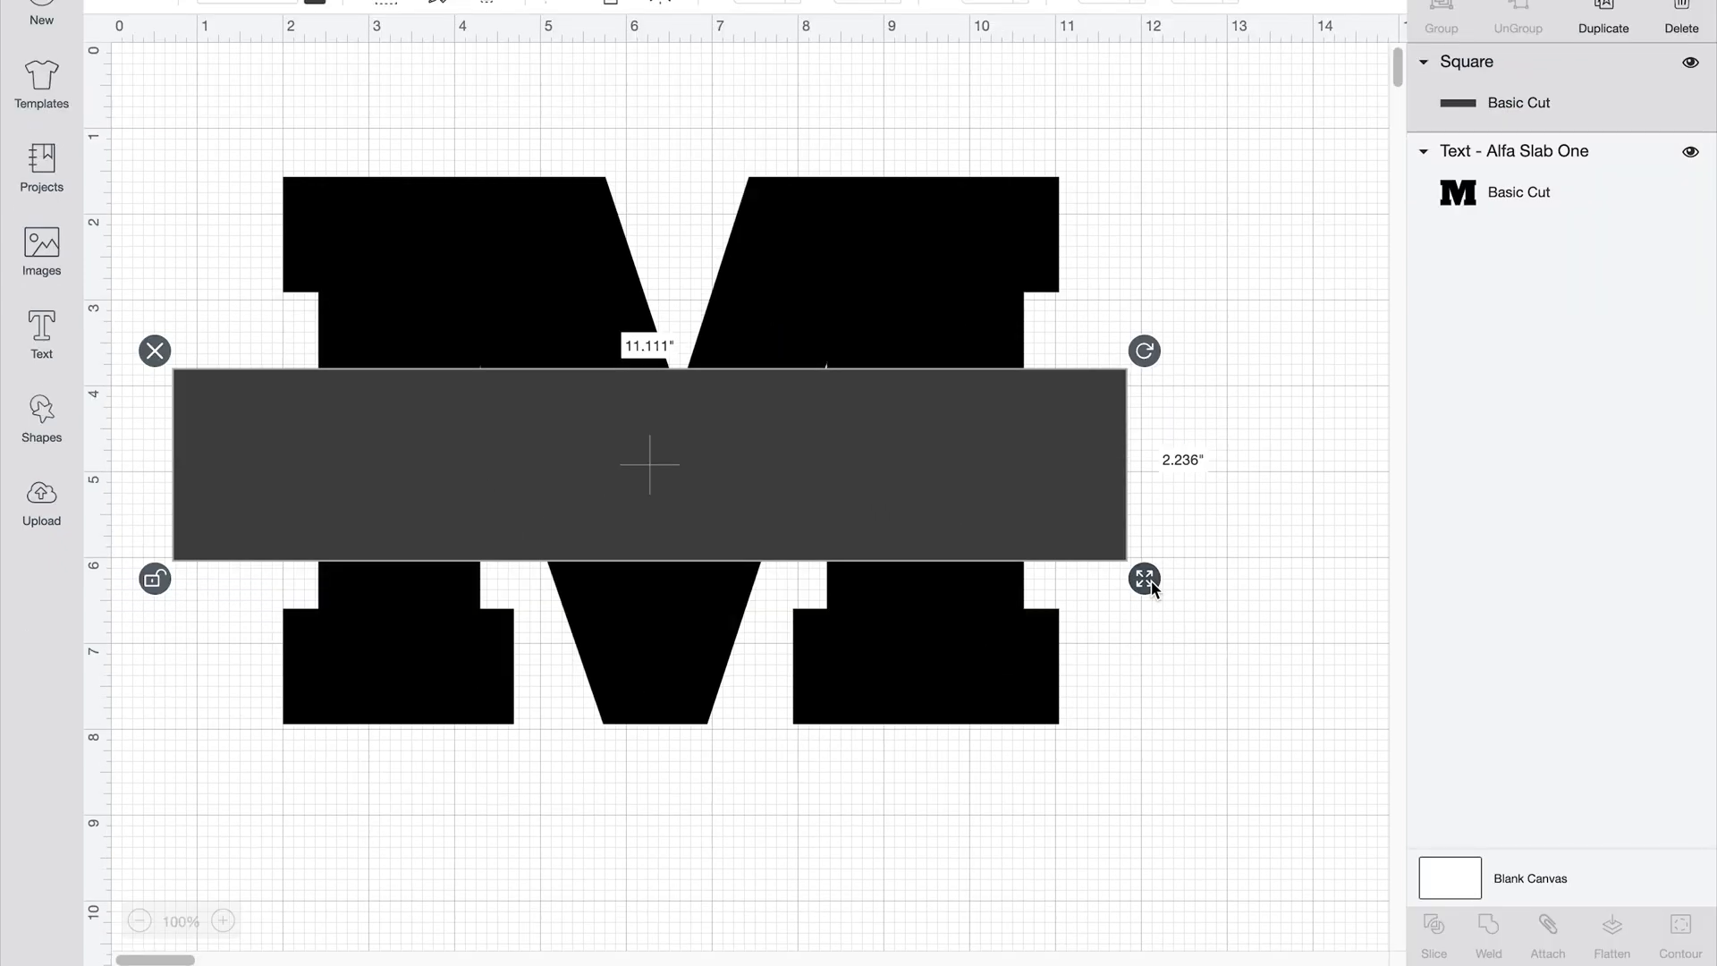
left_click_drag(1144, 682, 1150, 677)
left_click_drag(1068, 516, 1074, 511)
left_click_drag(989, 872, 679, 185)
Step: Slice the M with the bar, delete the bar and middle pieces, and move the halves back
left_click(1451, 953)
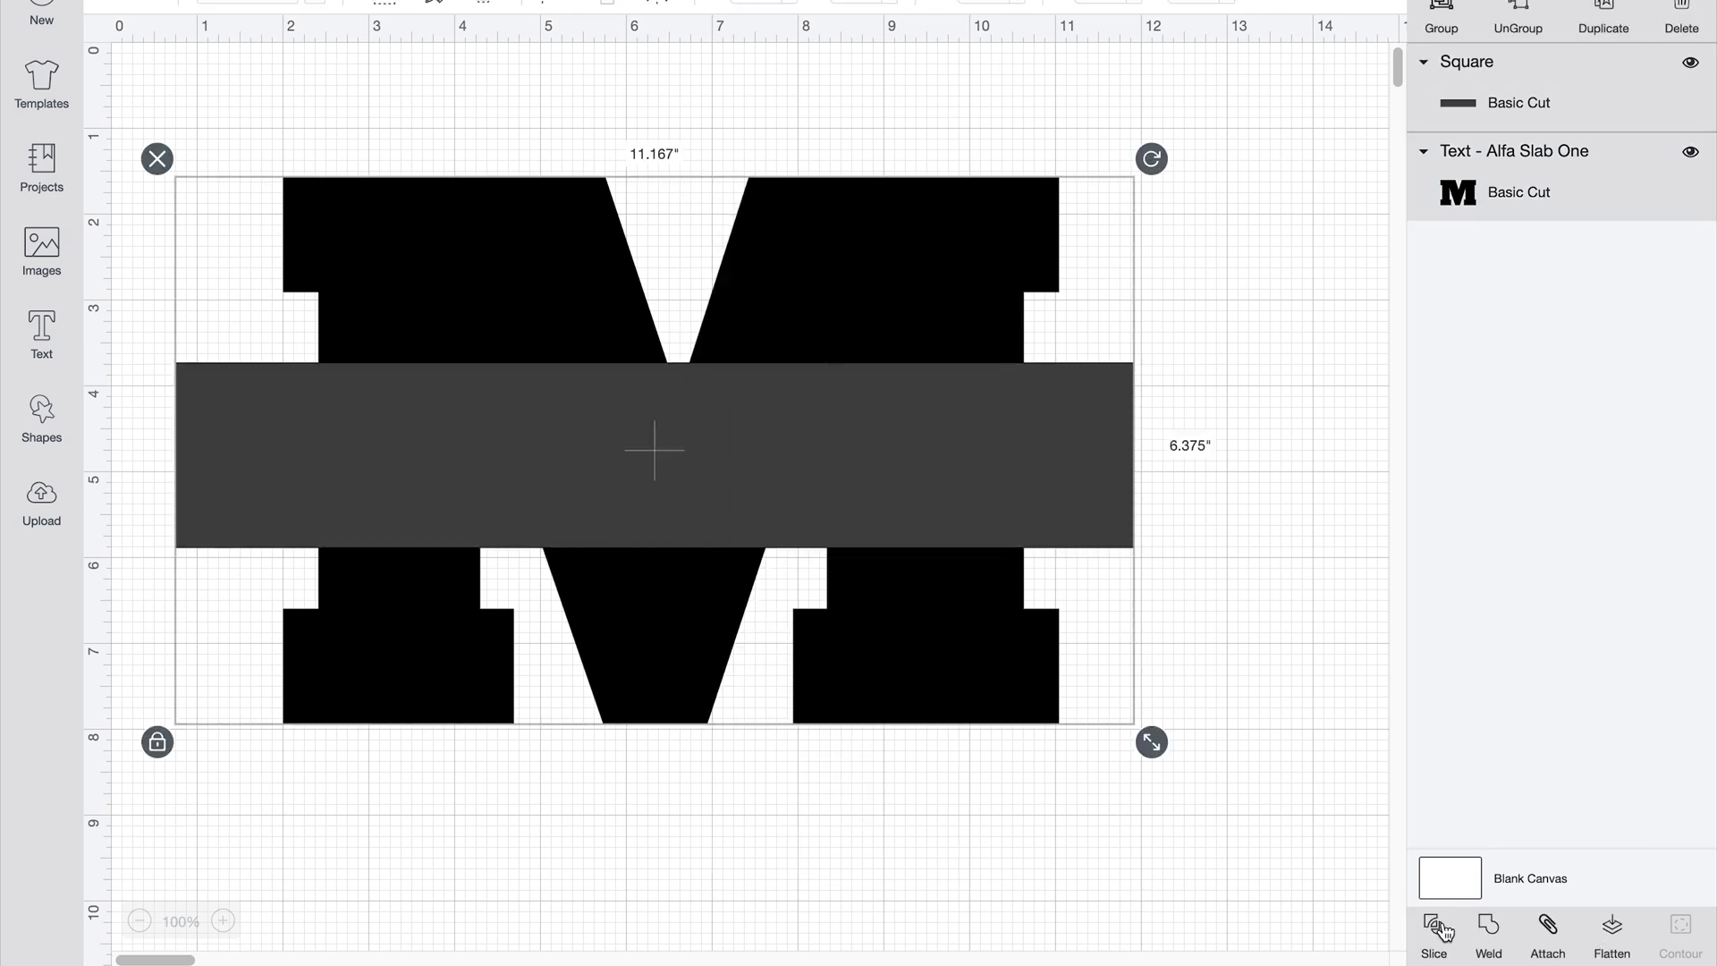
left_click_drag(792, 512, 962, 762)
left_click(256, 486)
left_click(168, 345)
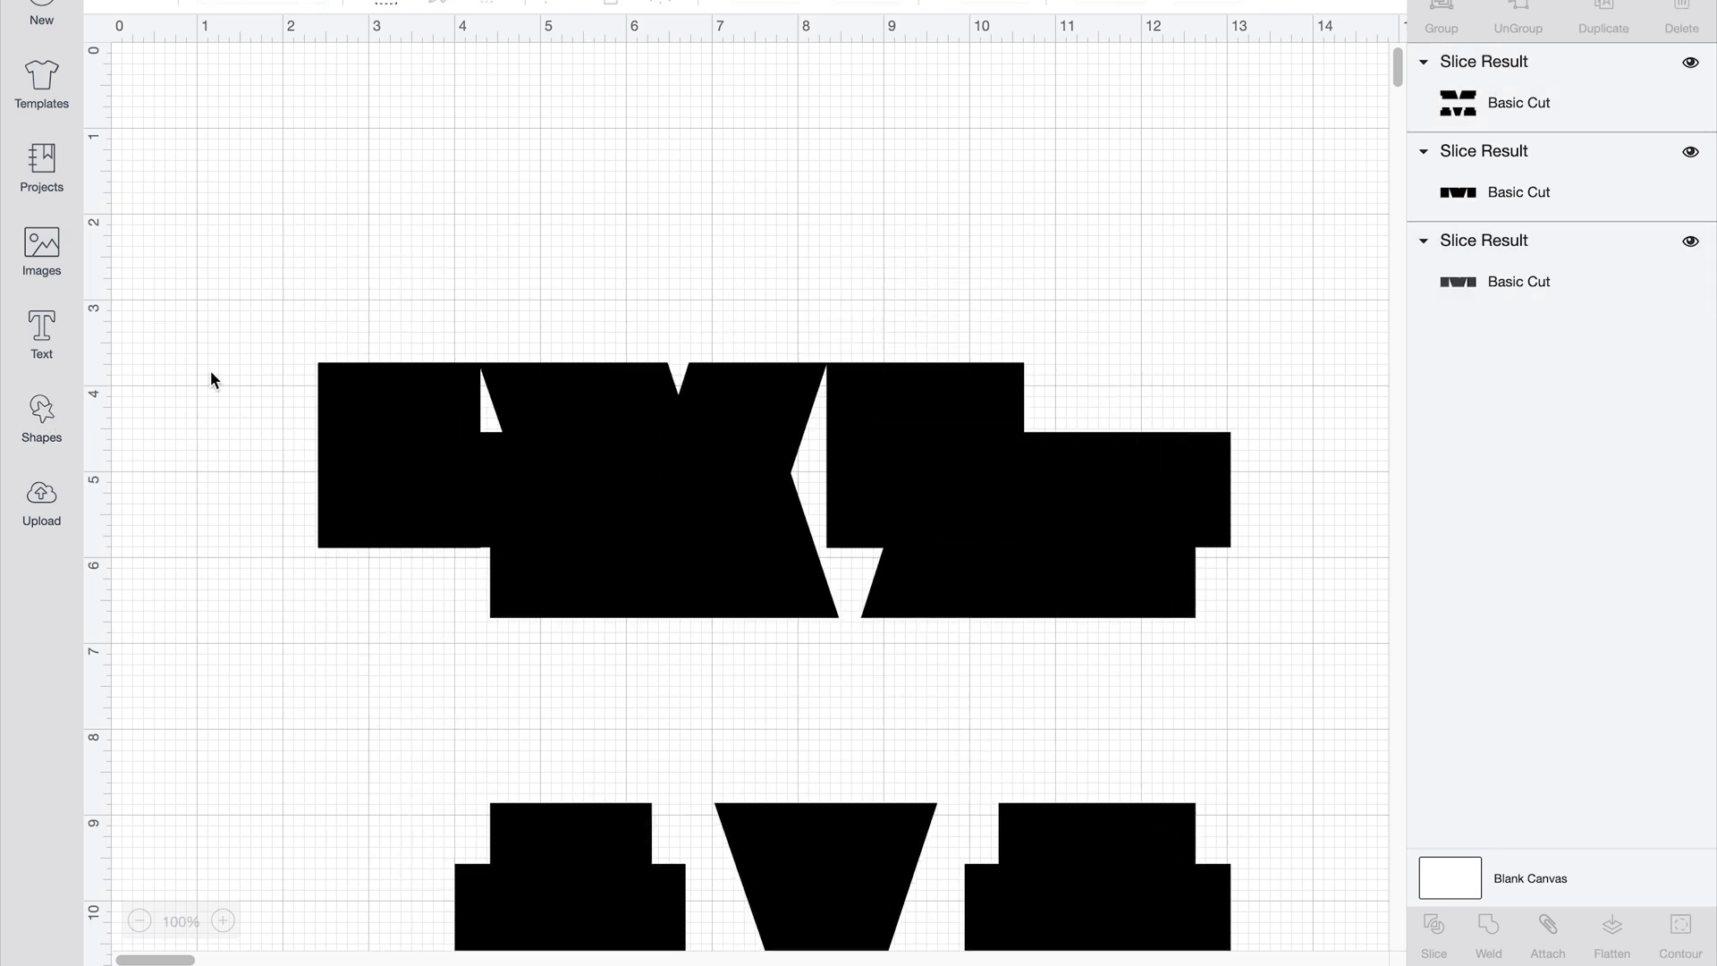
left_click(362, 463)
left_click(289, 352)
left_click(330, 387)
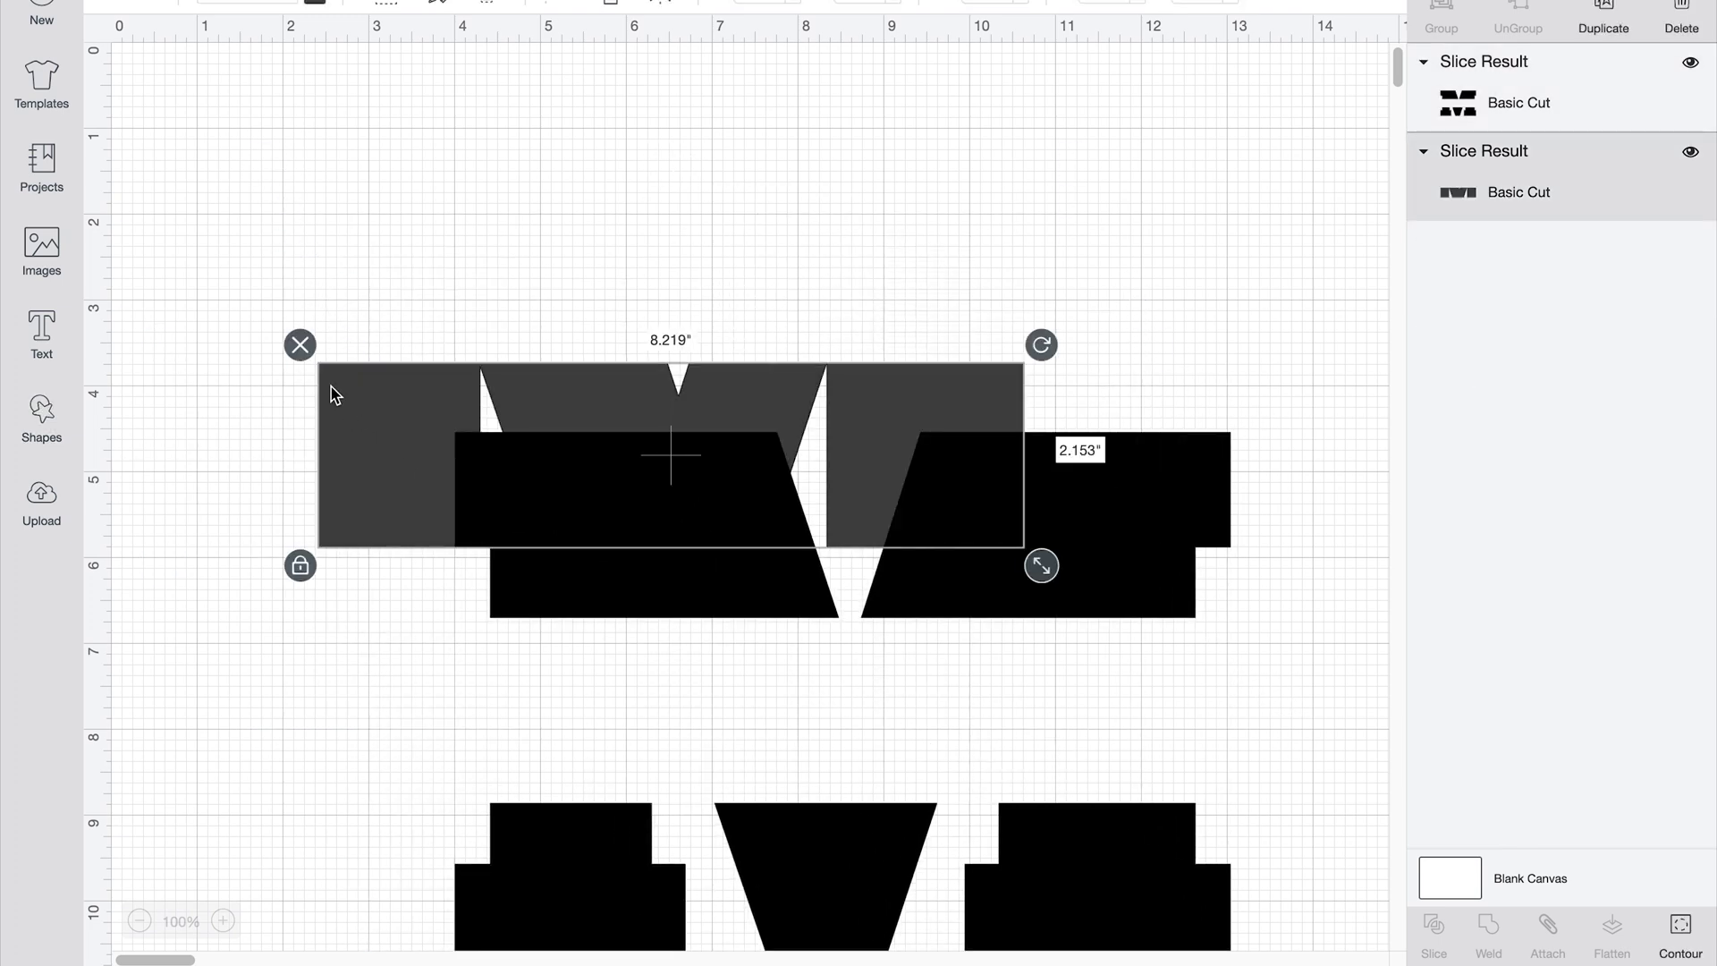
left_click(304, 345)
left_click_drag(559, 523, 421, 283)
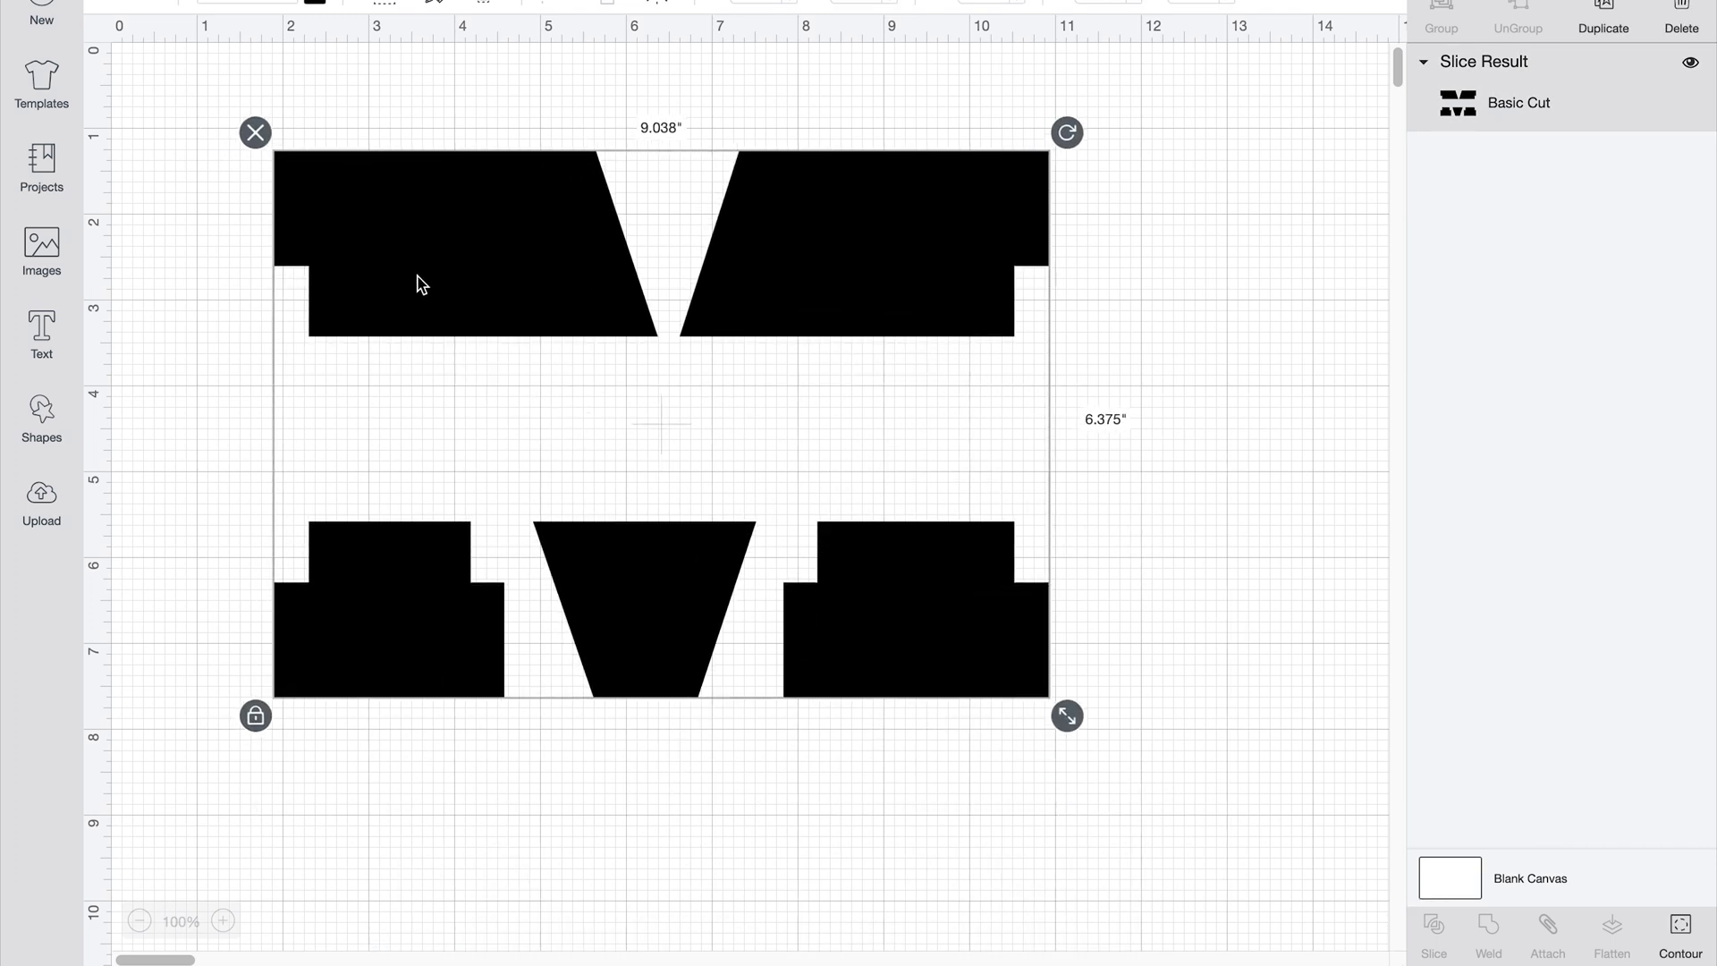
left_click(539, 769)
left_click(50, 411)
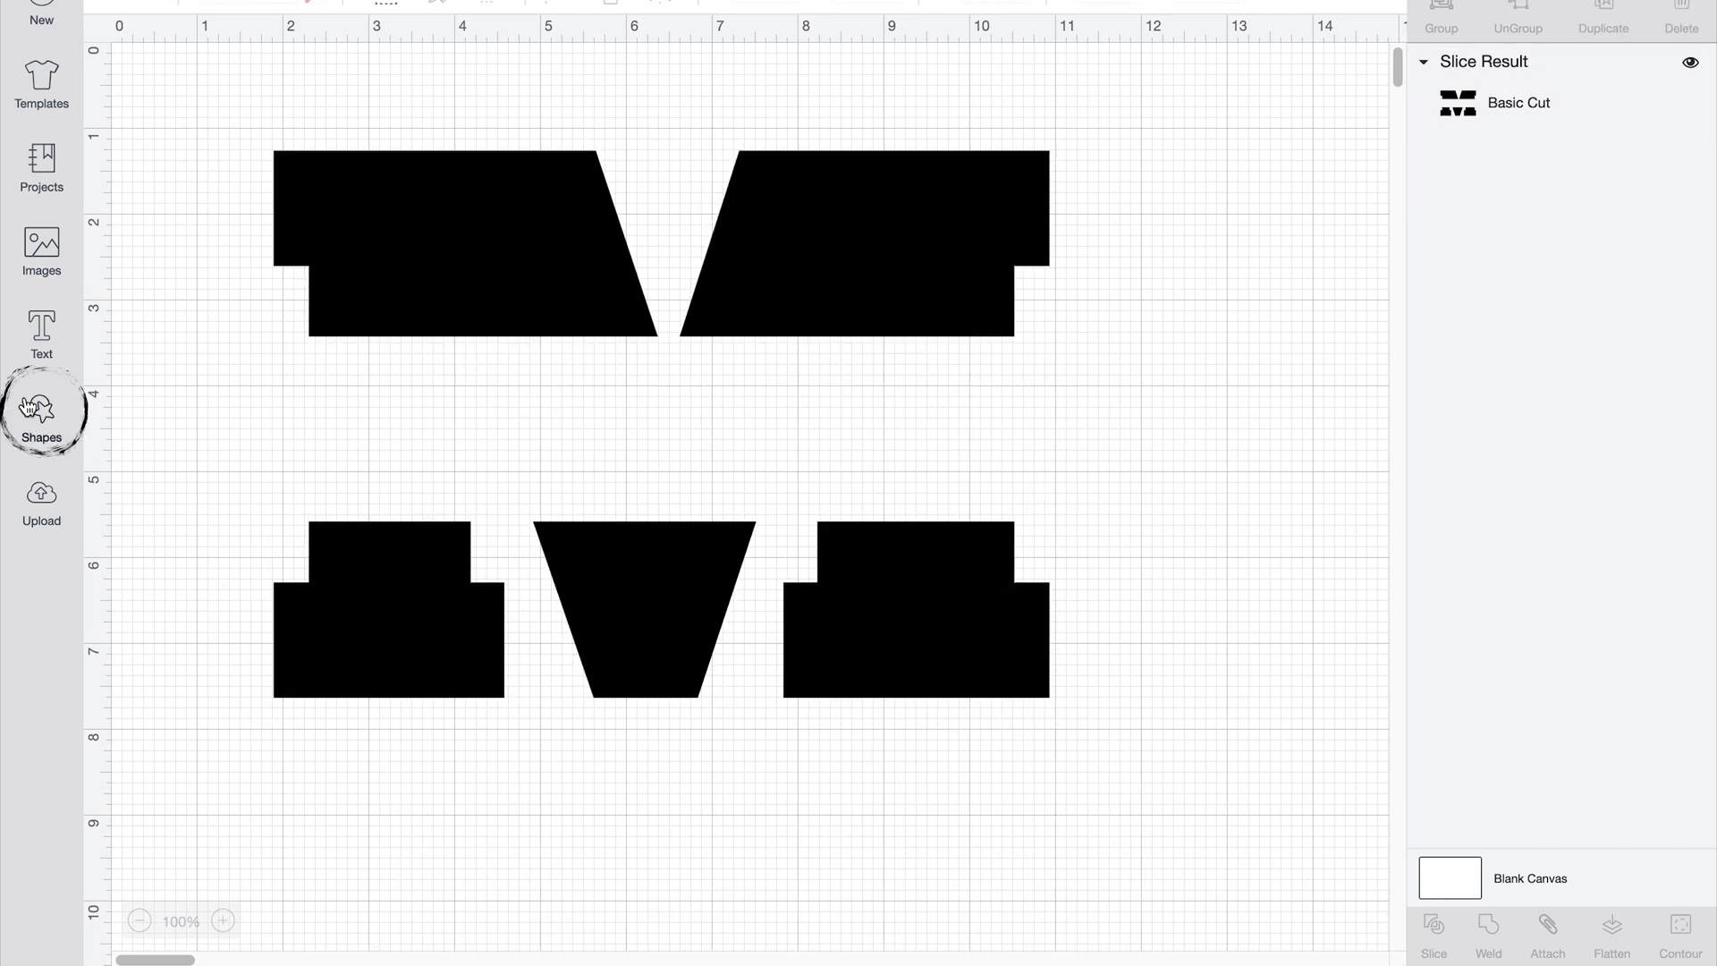
Step: Make a thin 9.167 by 0.167 inch bar under the top half and a copy above the bottom half
left_click(122, 282)
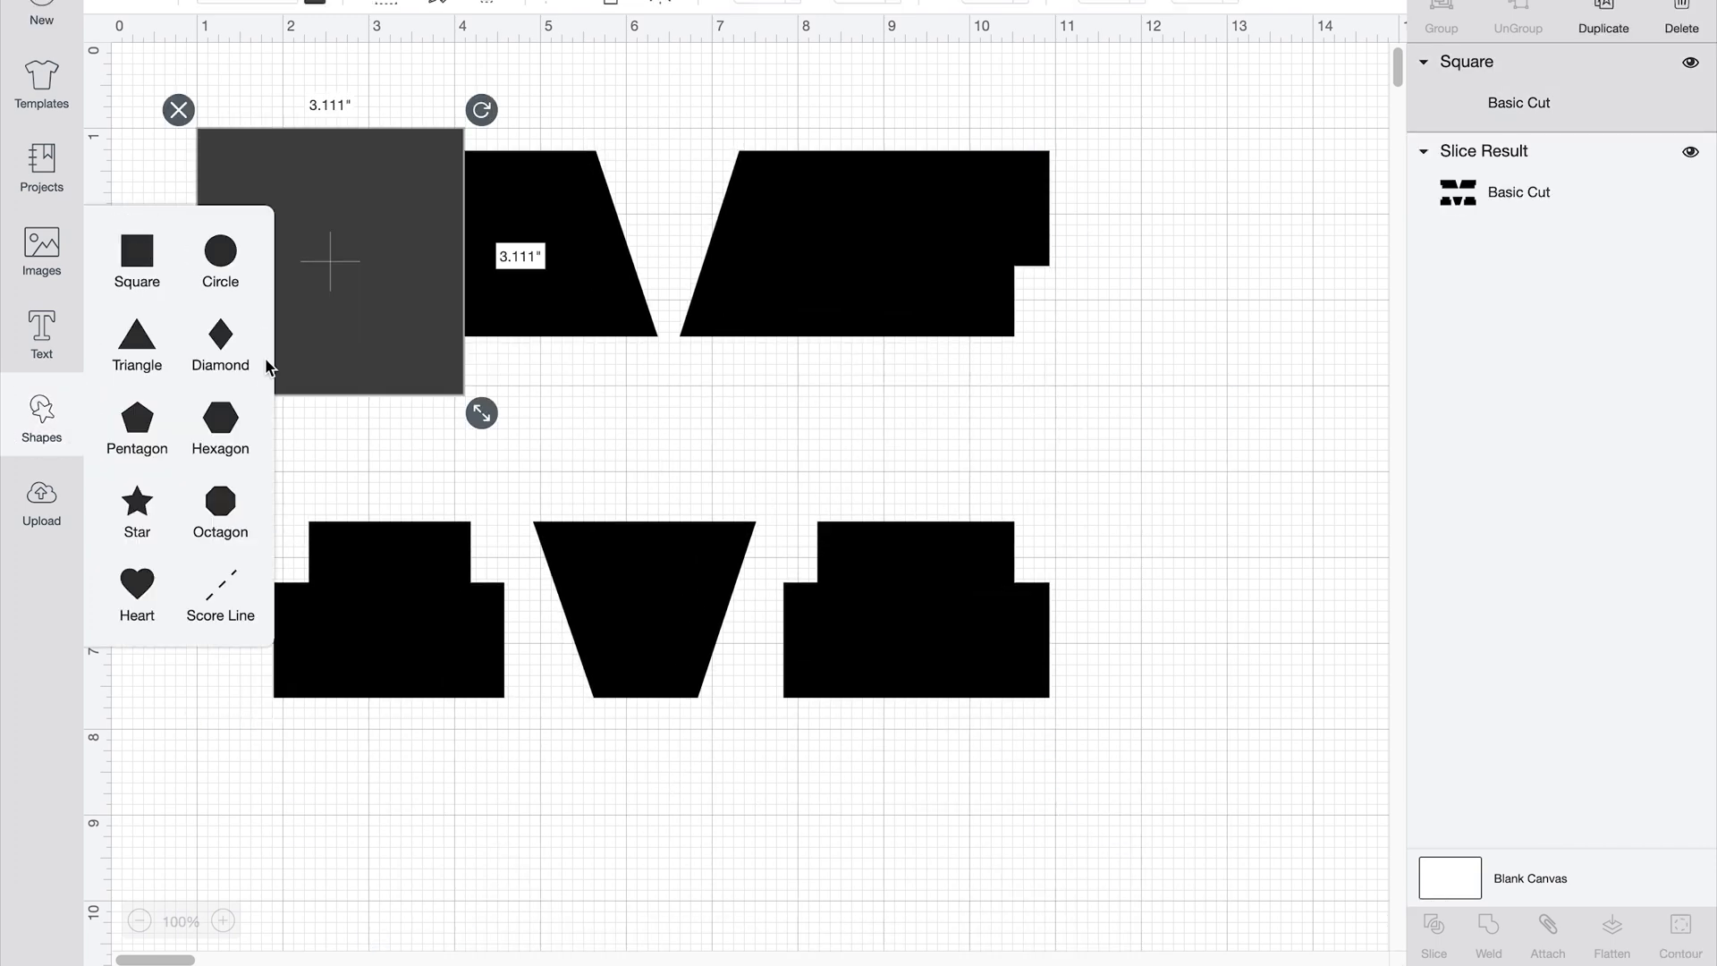
left_click(177, 415)
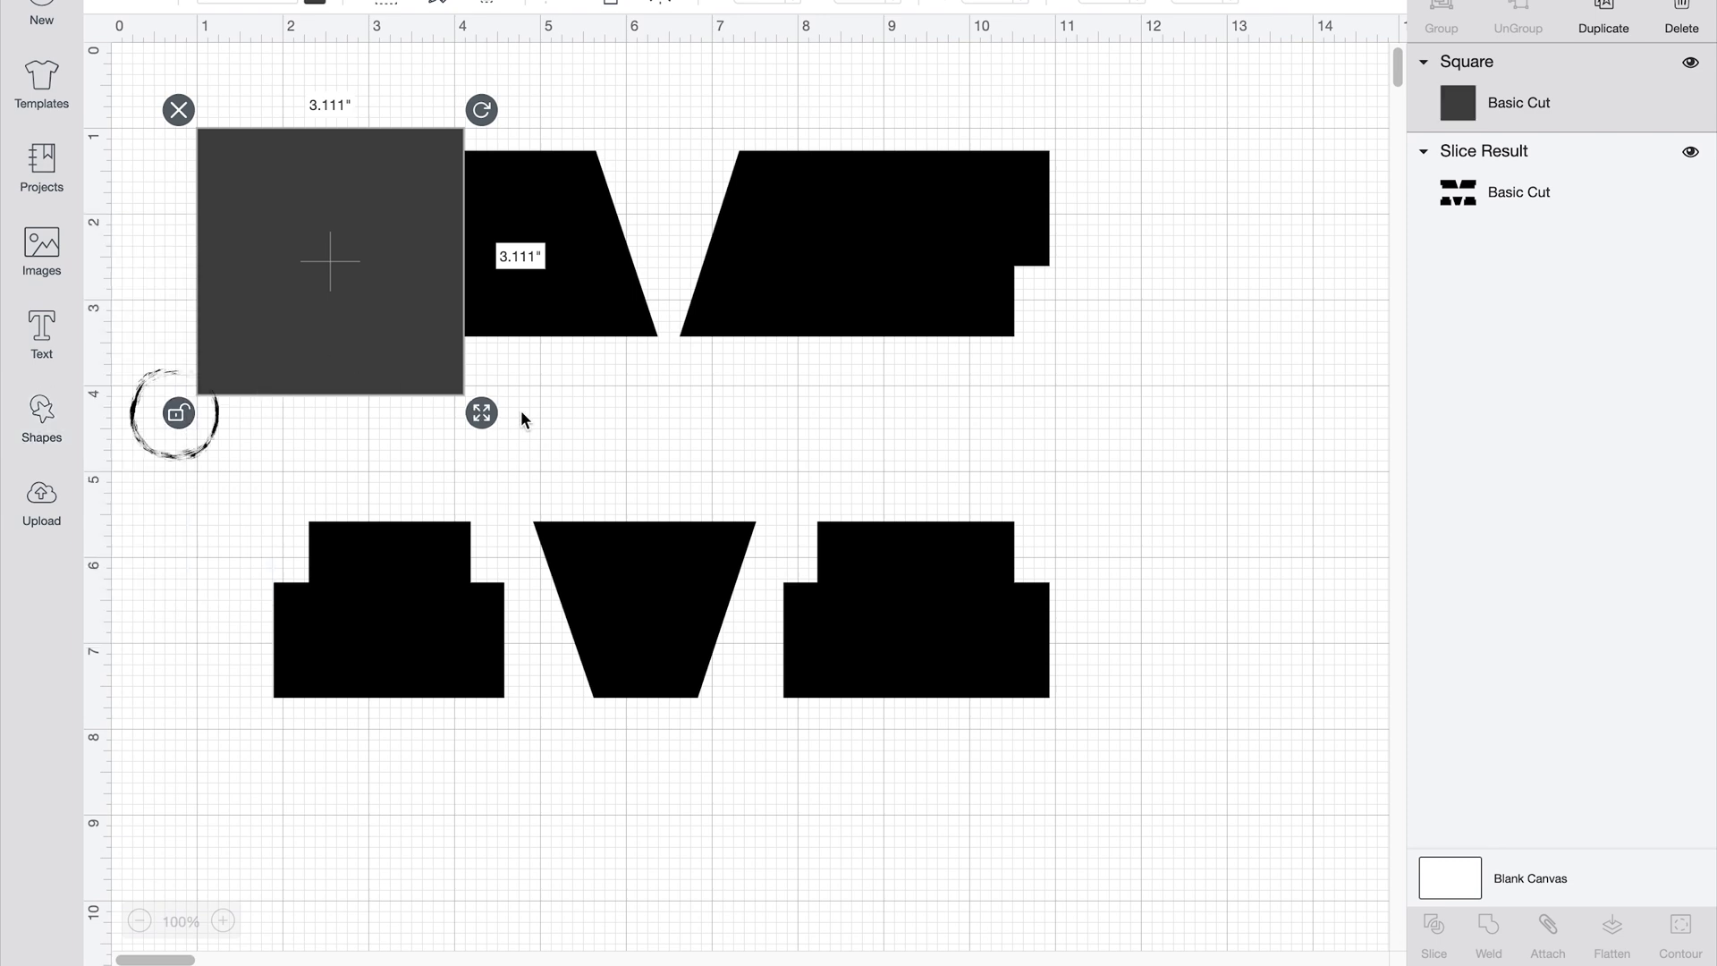
left_click_drag(483, 414, 1015, 344)
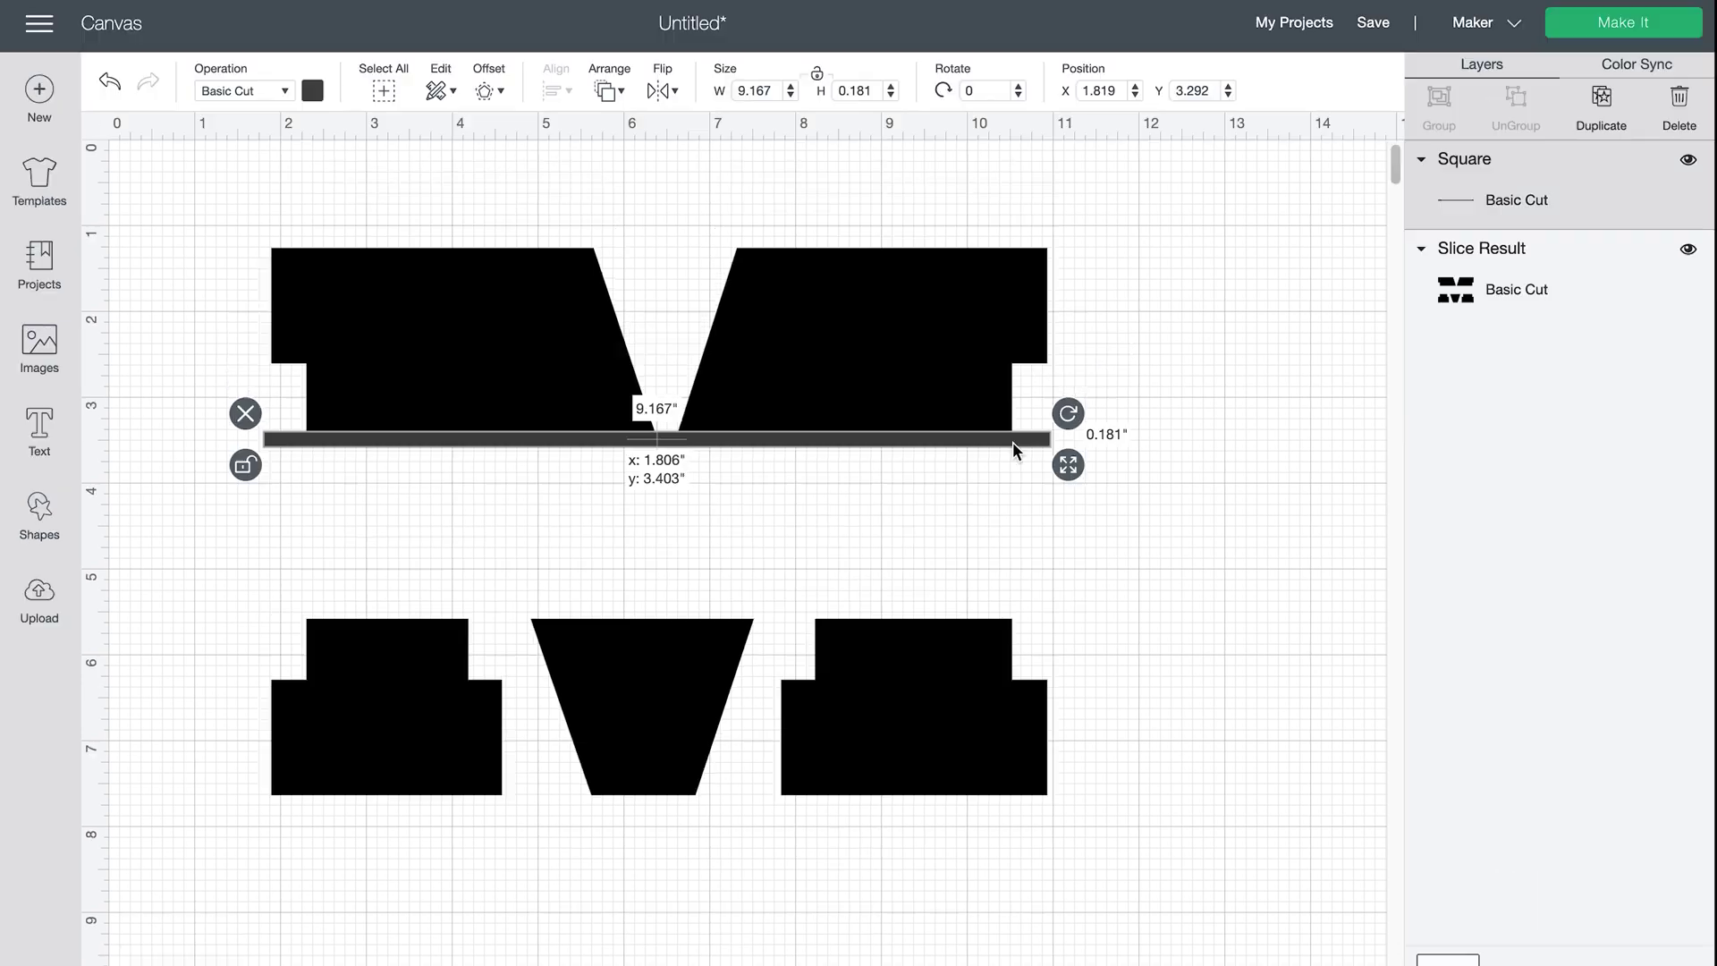
left_click_drag(1013, 443, 1014, 441)
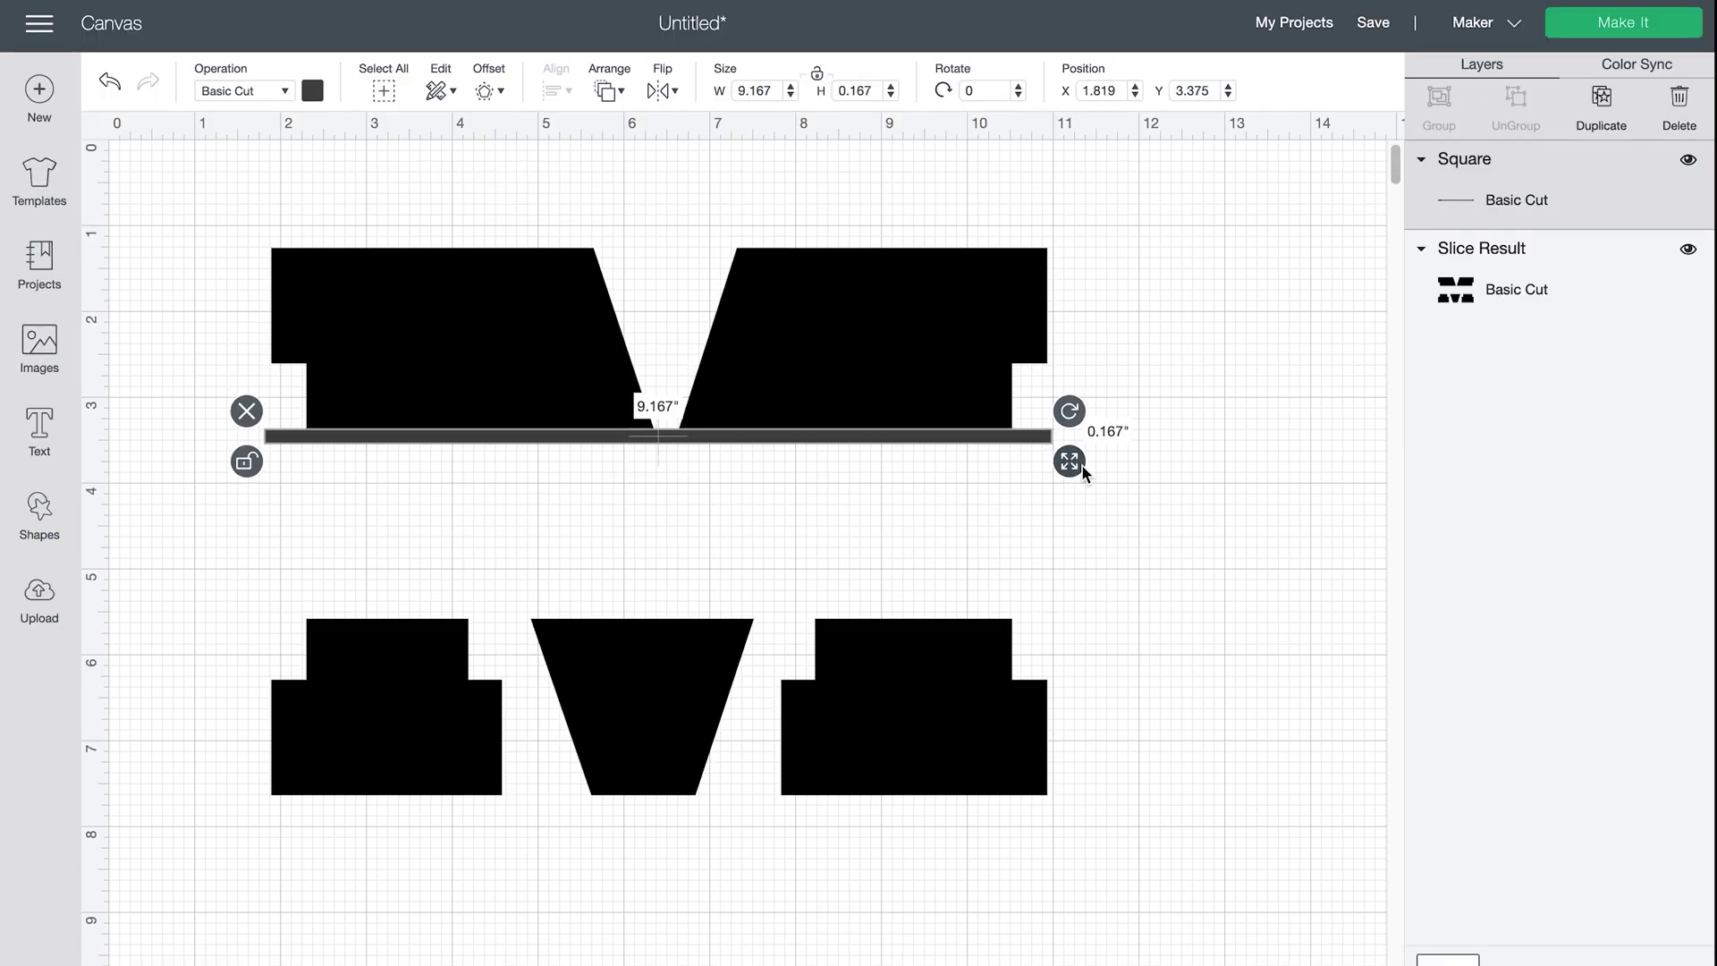
left_click(1594, 106)
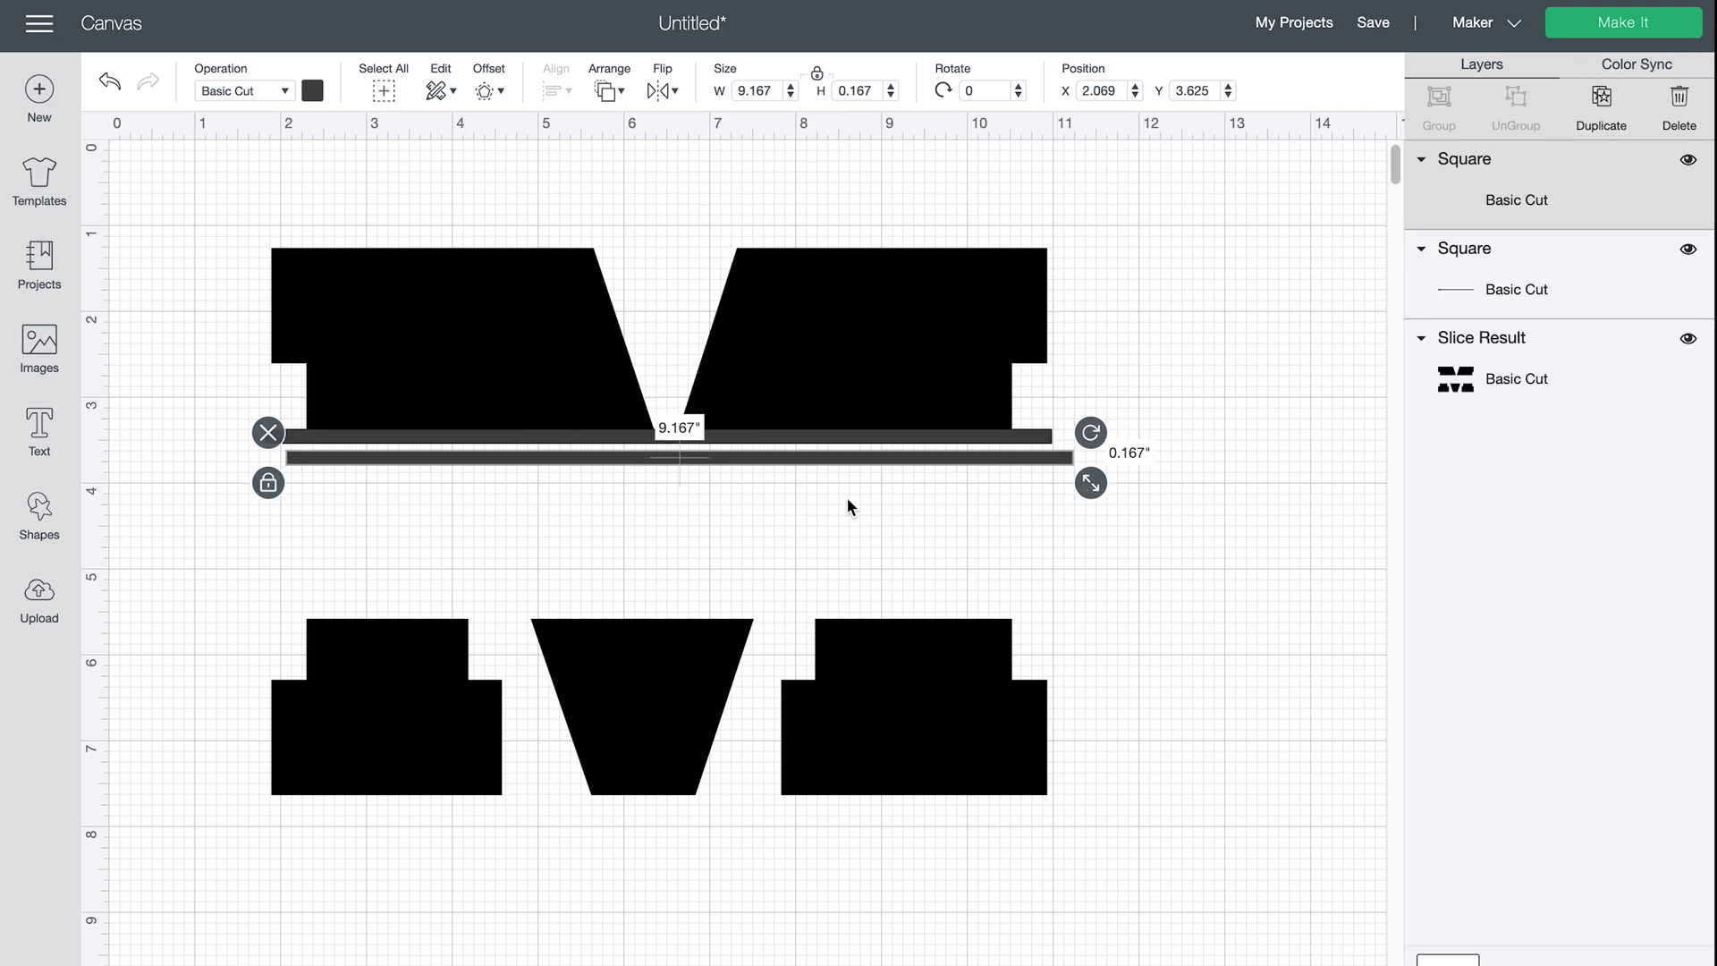
left_click_drag(856, 461, 840, 623)
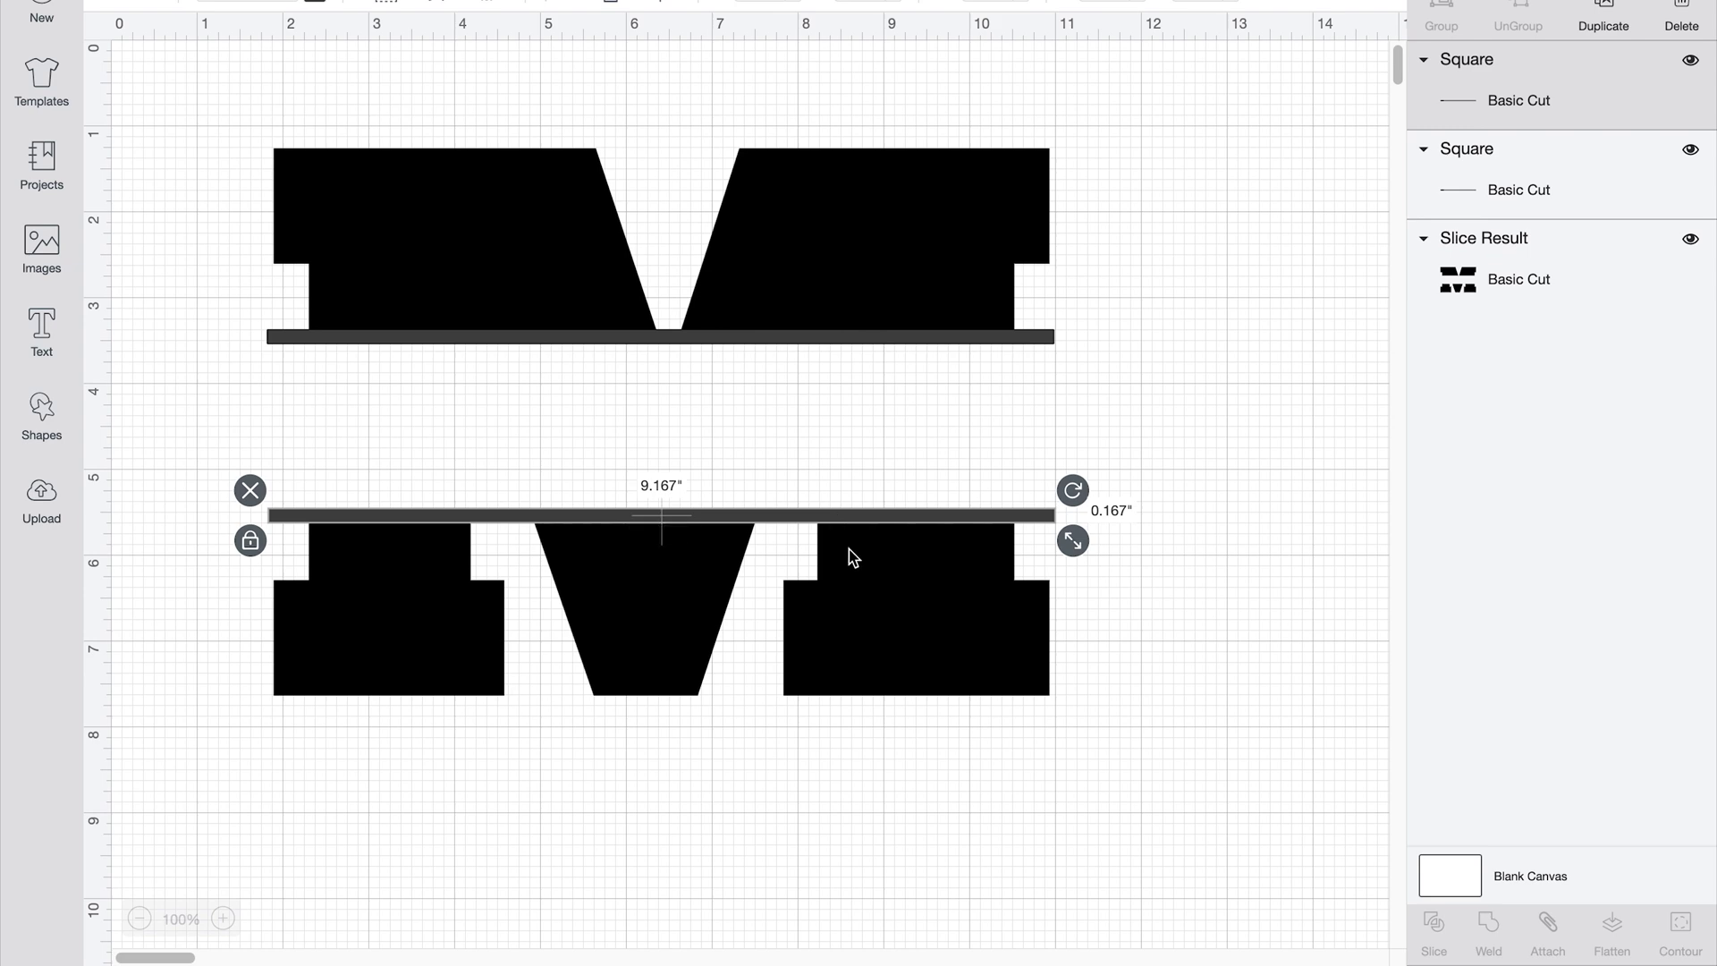
Step: Weld both bars and the M halves into one shape and shift it slightly right
left_click(896, 691)
left_click_drag(910, 843, 714, 134)
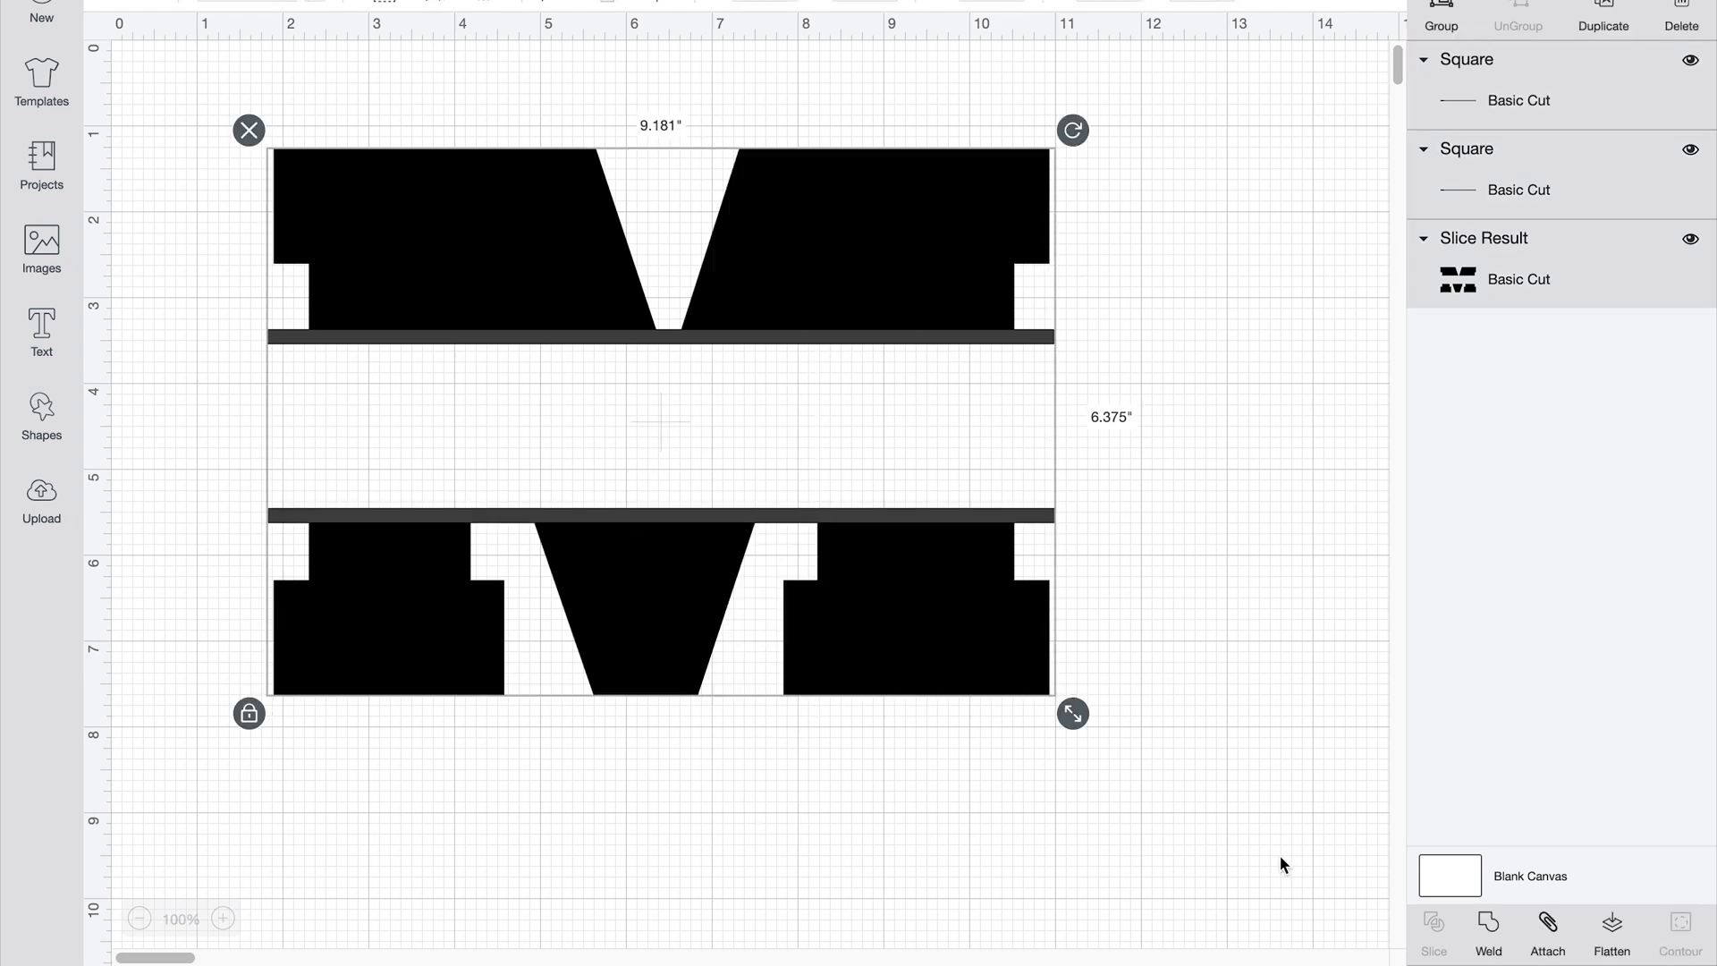
left_click(1488, 929)
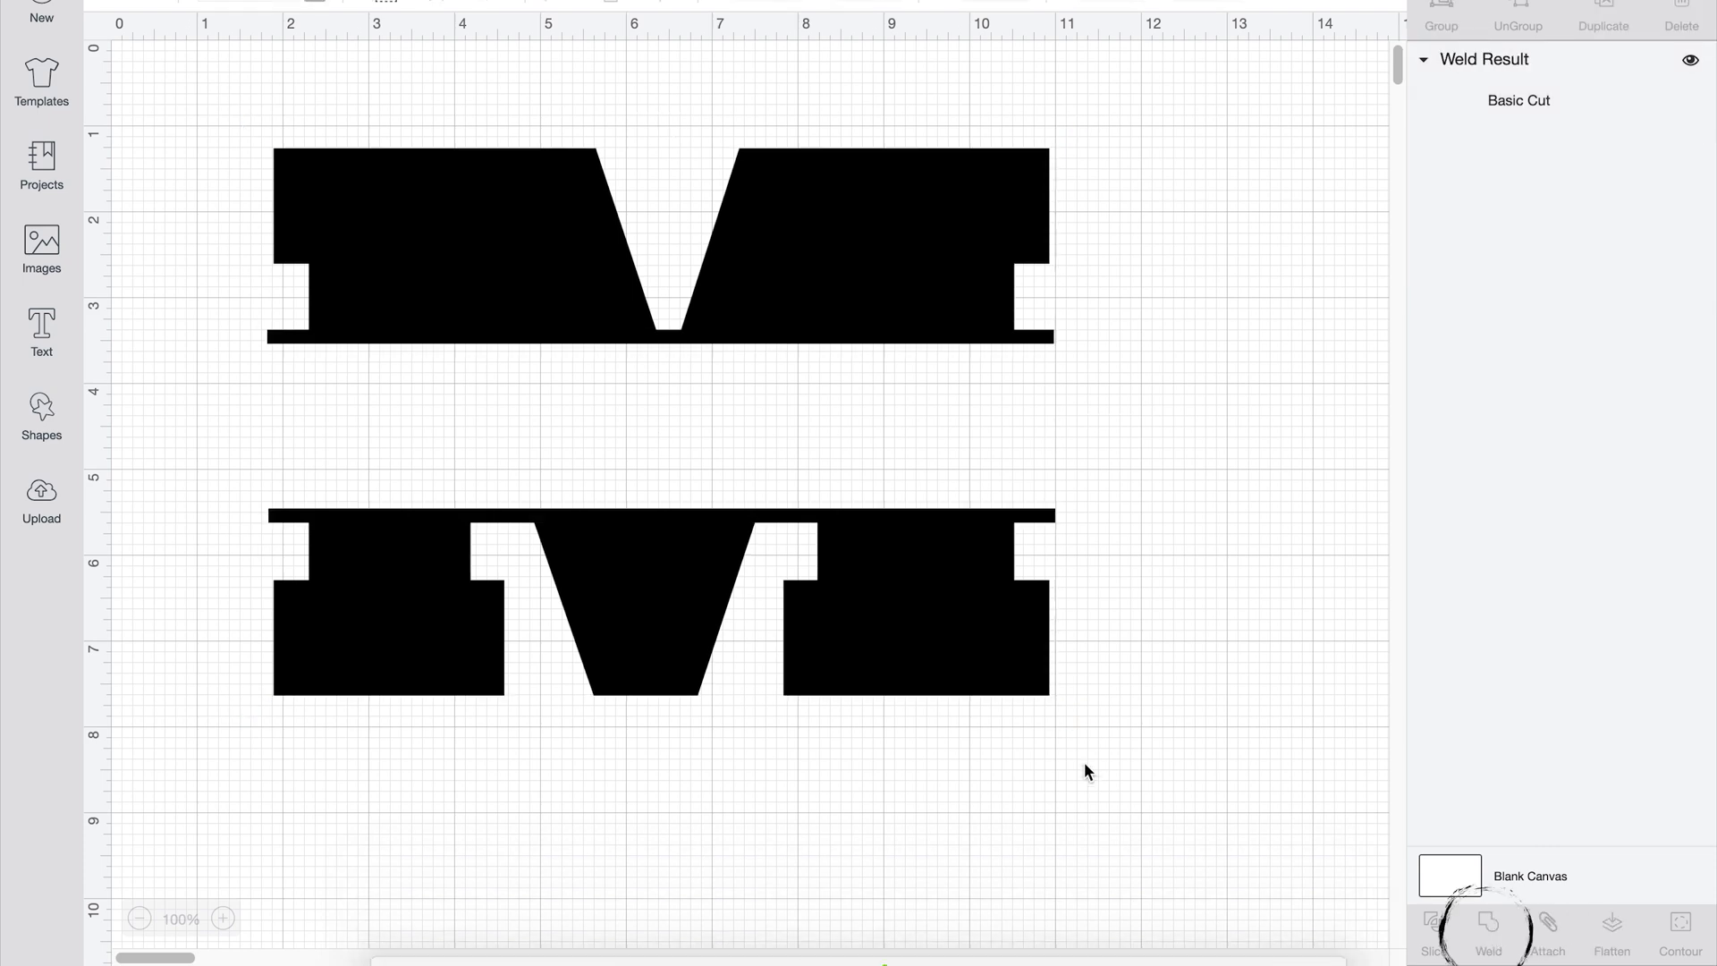
left_click_drag(666, 405, 443, 411)
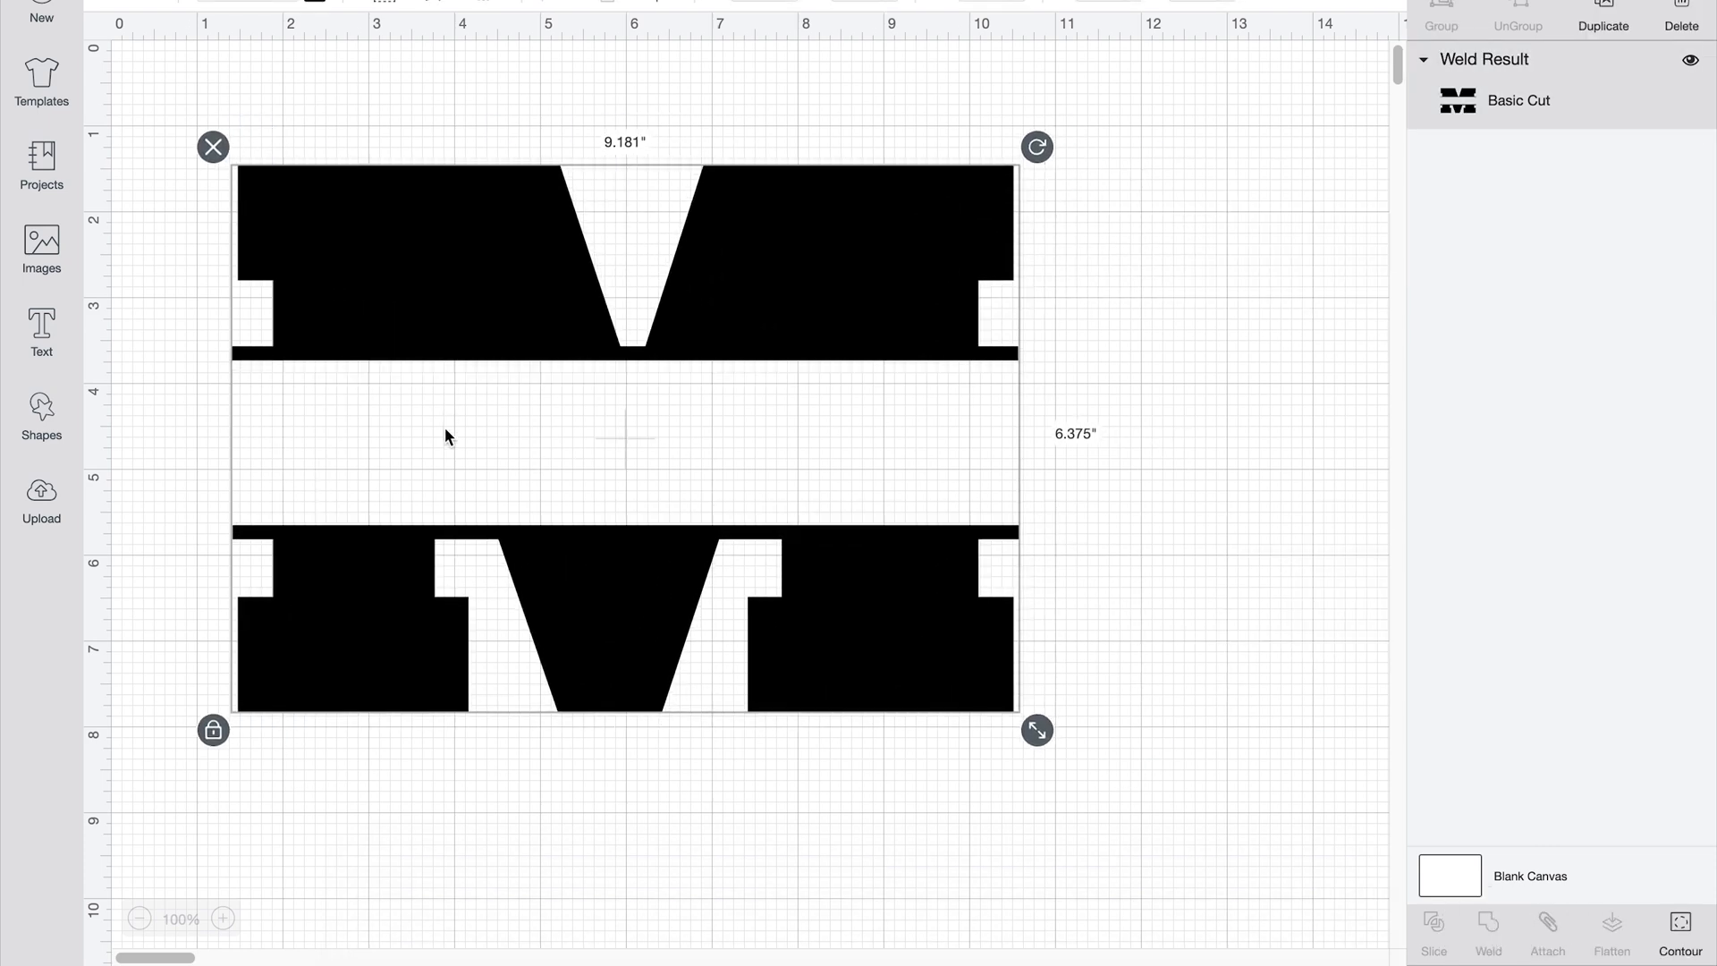
left_click(42, 331)
Step: Type 'Mary' and resize it to about 6 by 1.919 inches, centred in the M's gap
type("M")
mouse_move(295, 219)
left_mouse_down()
mouse_move(403, 238)
mouse_move(299, 222)
left_mouse_up()
type("ary")
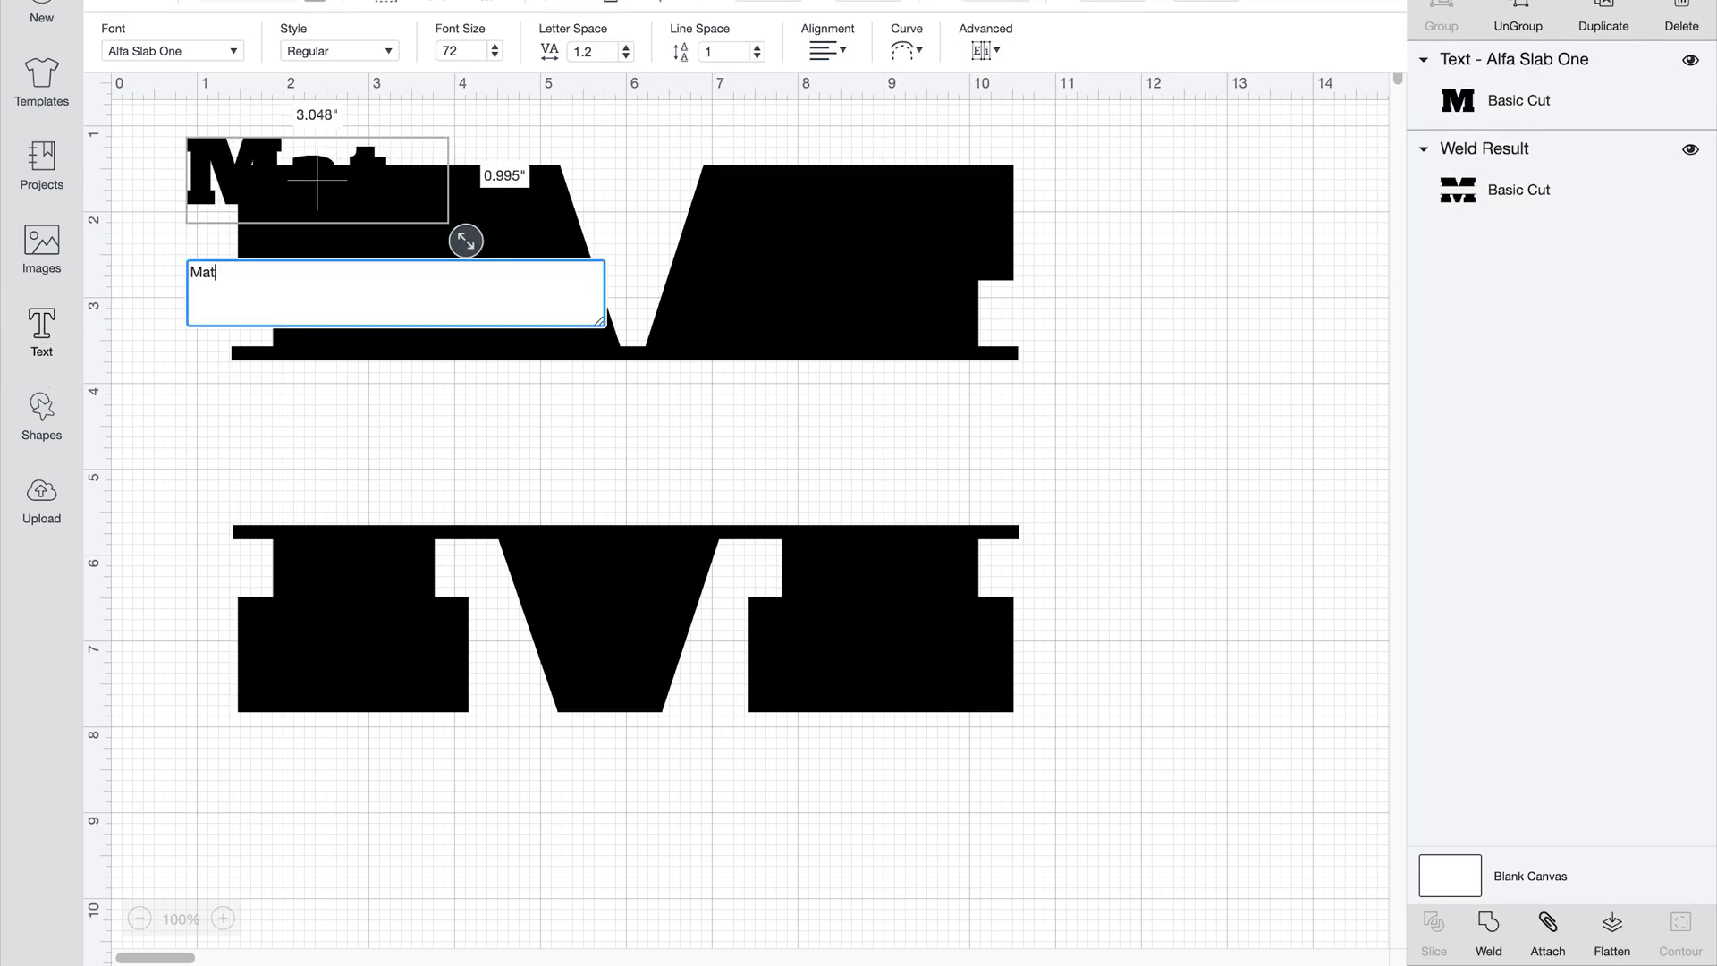
left_click_drag(304, 169, 555, 435)
left_click_drag(720, 509, 889, 560)
left_click_drag(791, 463, 709, 418)
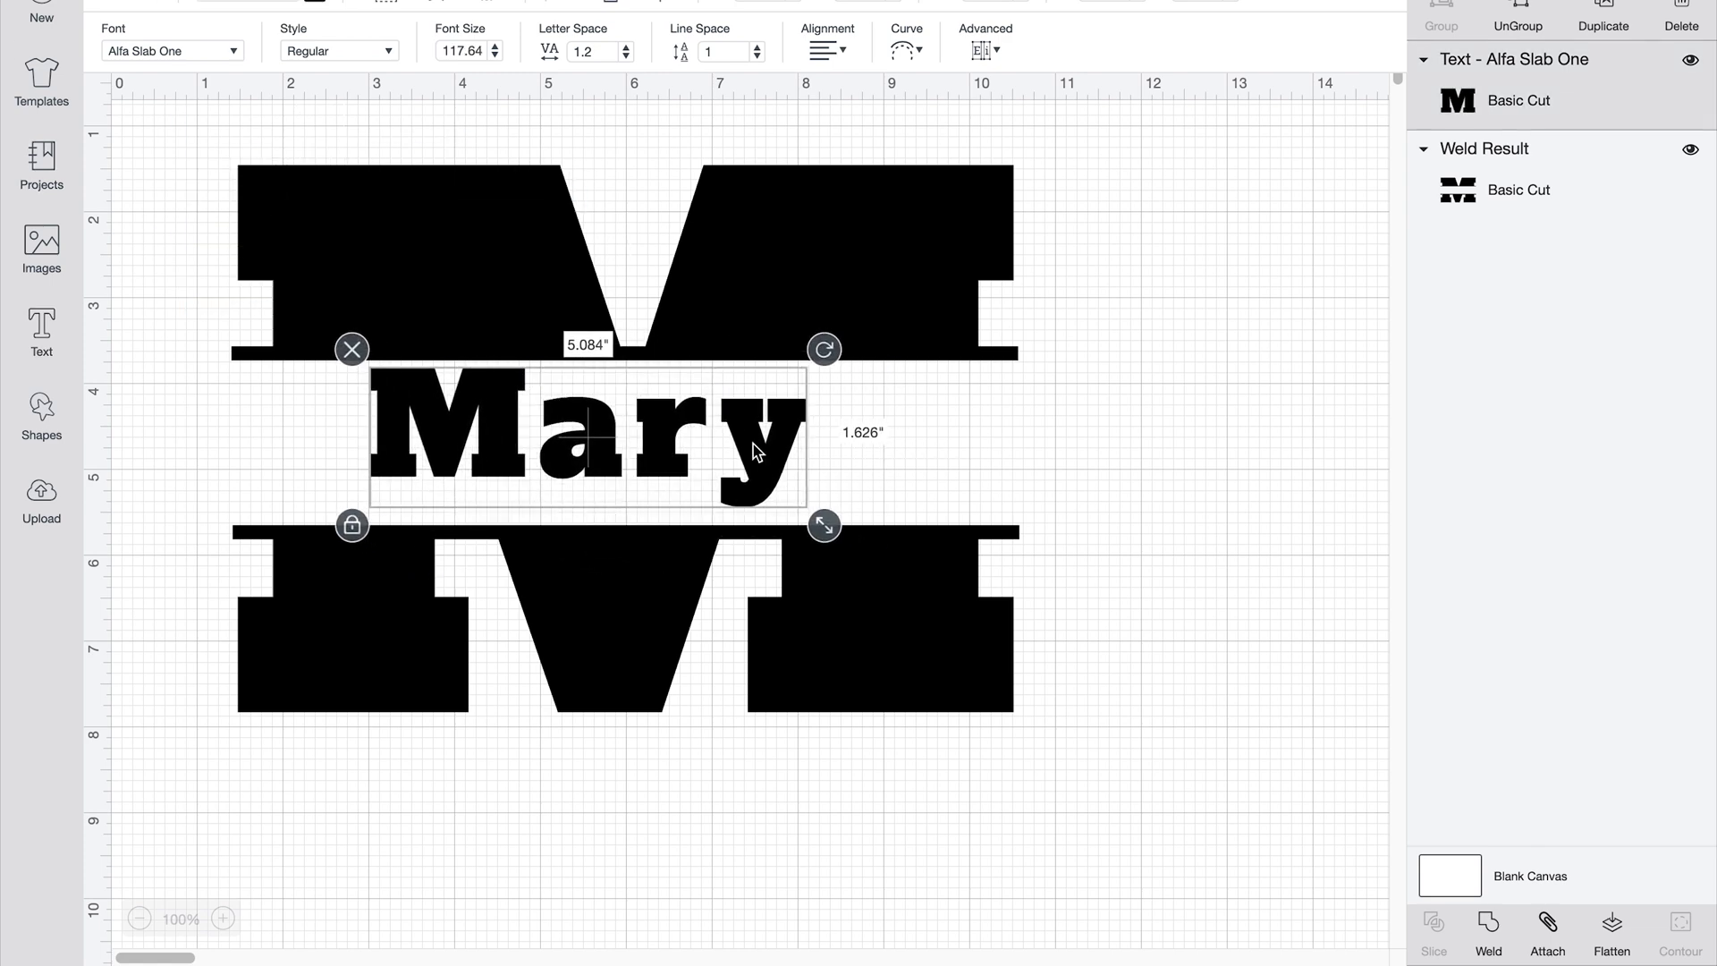
left_click_drag(830, 541, 907, 549)
left_click_drag(835, 490, 850, 465)
left_click(1190, 662)
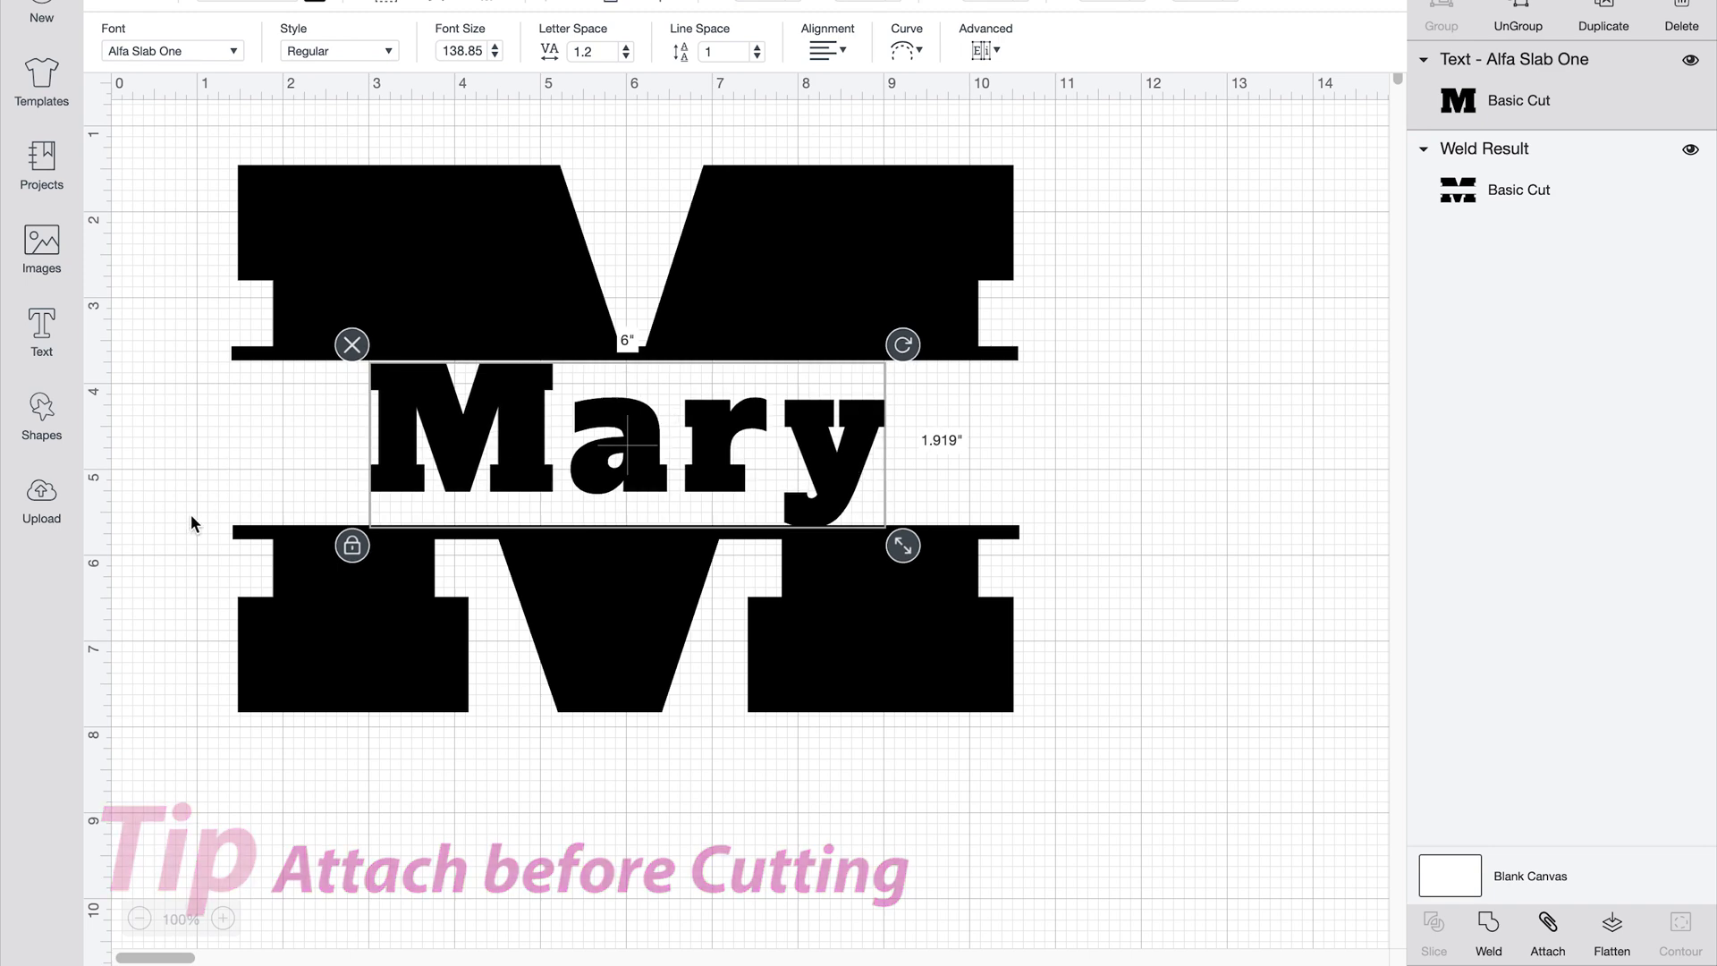
left_click(312, 637, "shift")
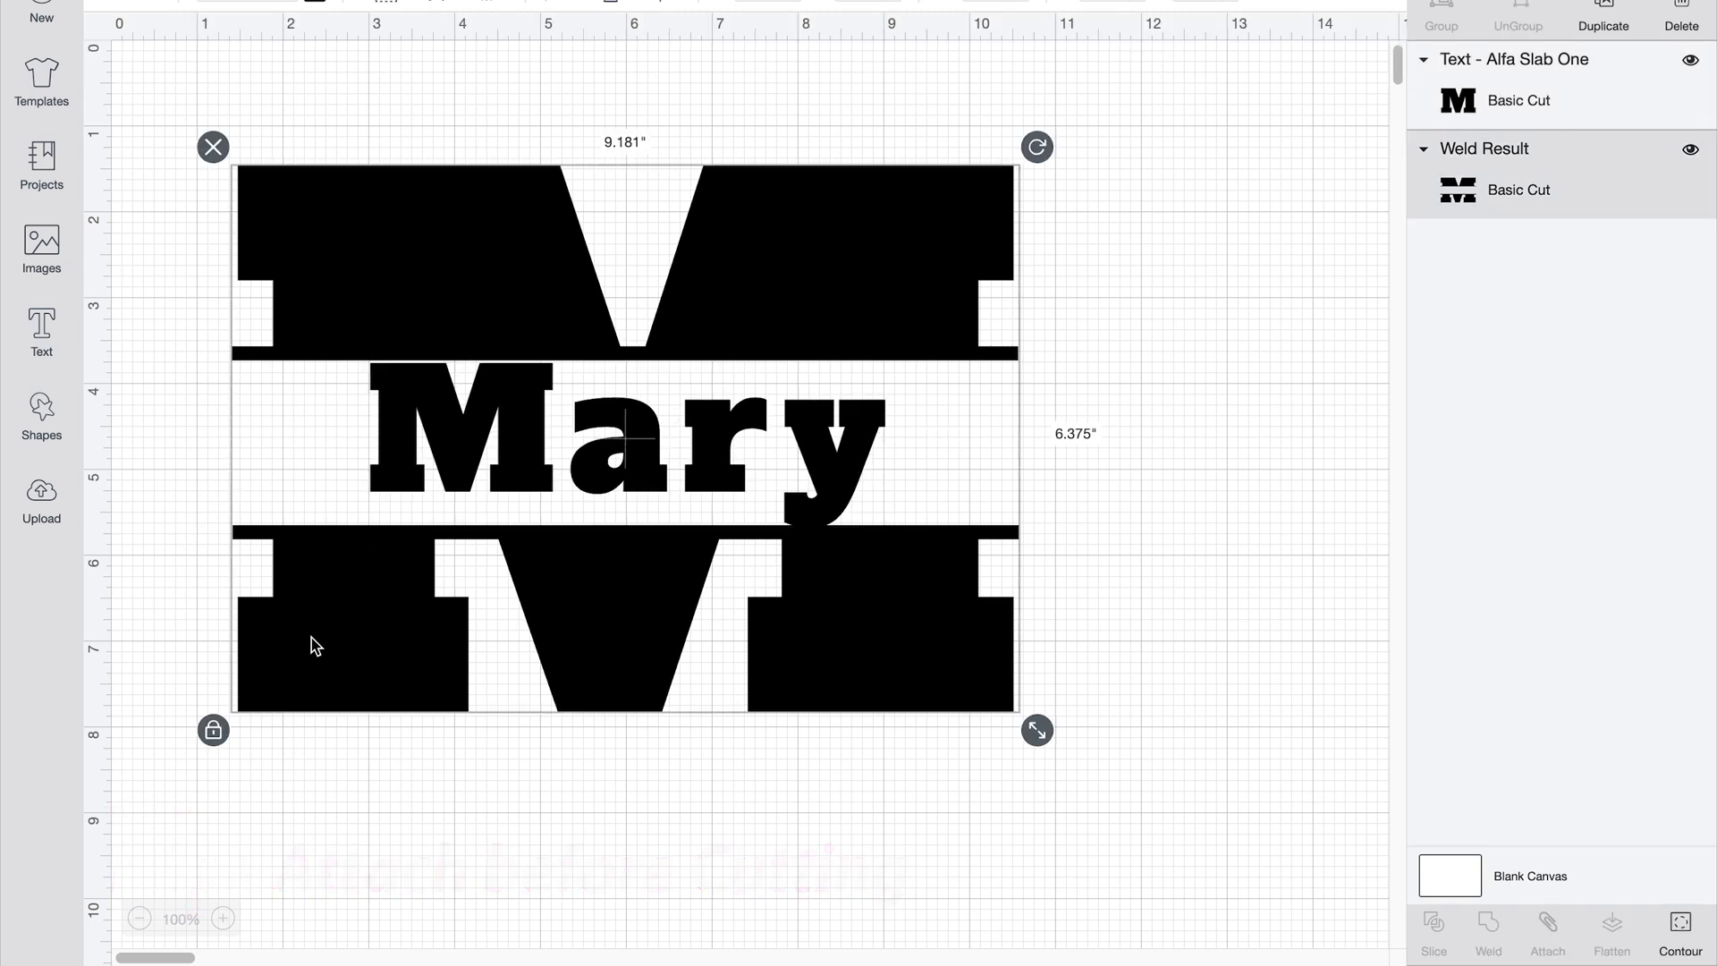
Step: Insert the uploaded soccer ball image at about 8 by 8 inches, replacing the oversized first insert
left_click(49, 493)
left_click(1252, 711)
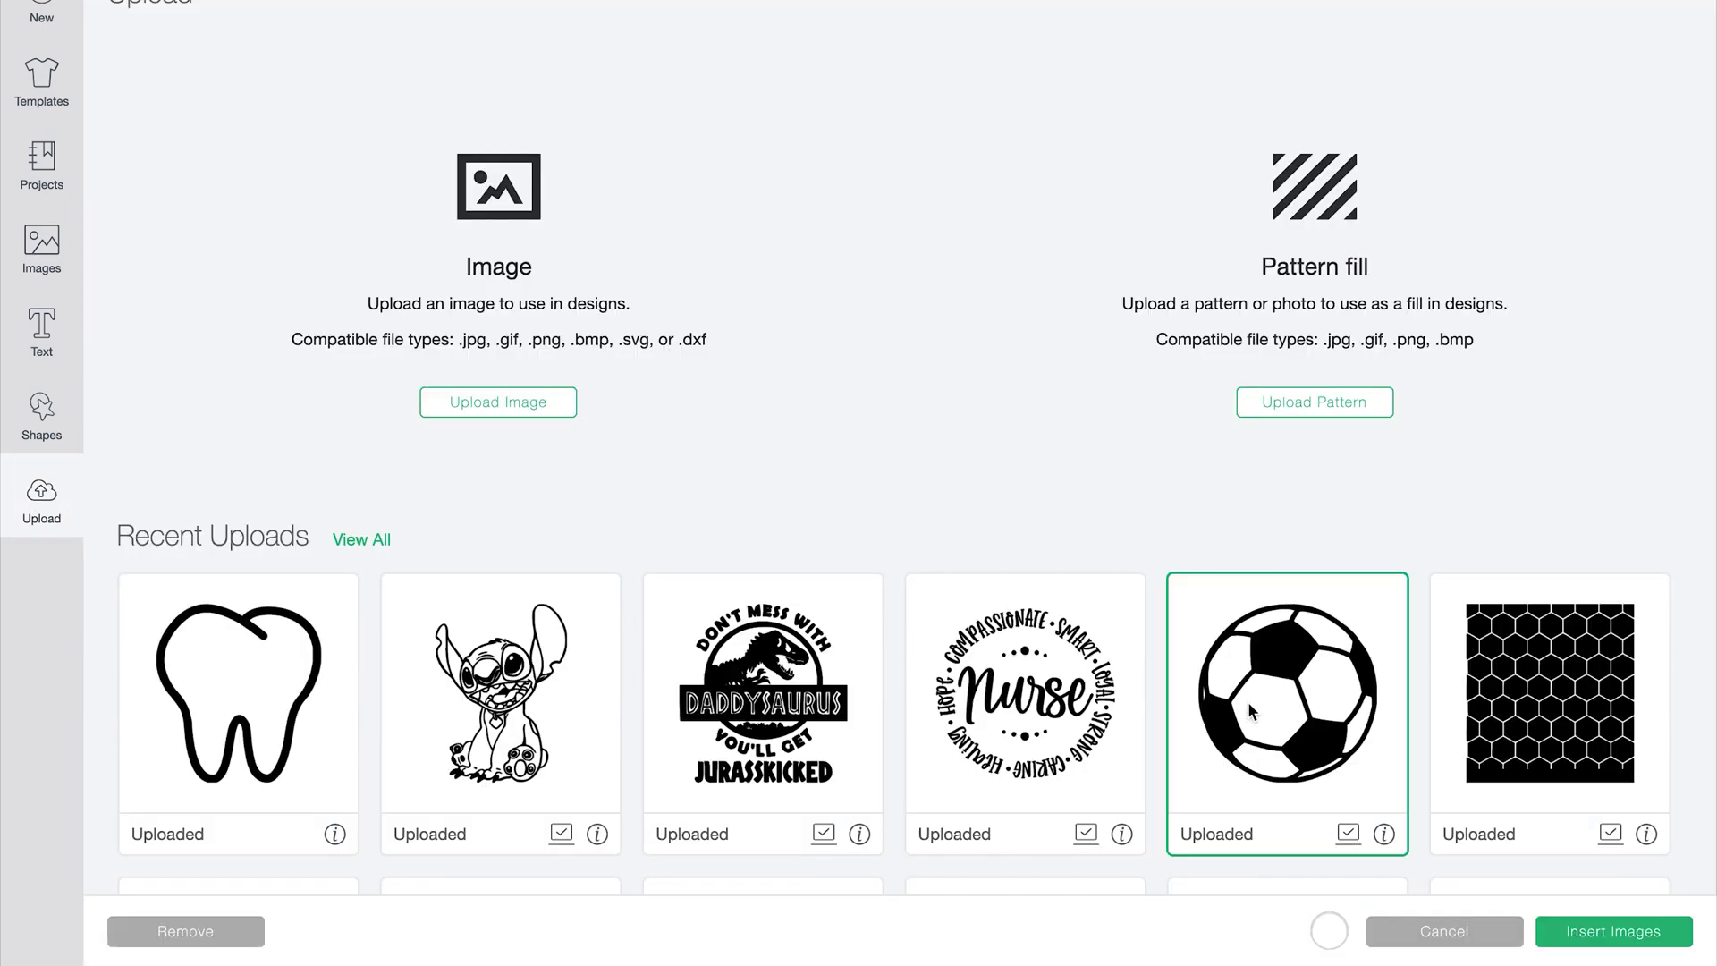
left_click(1617, 931)
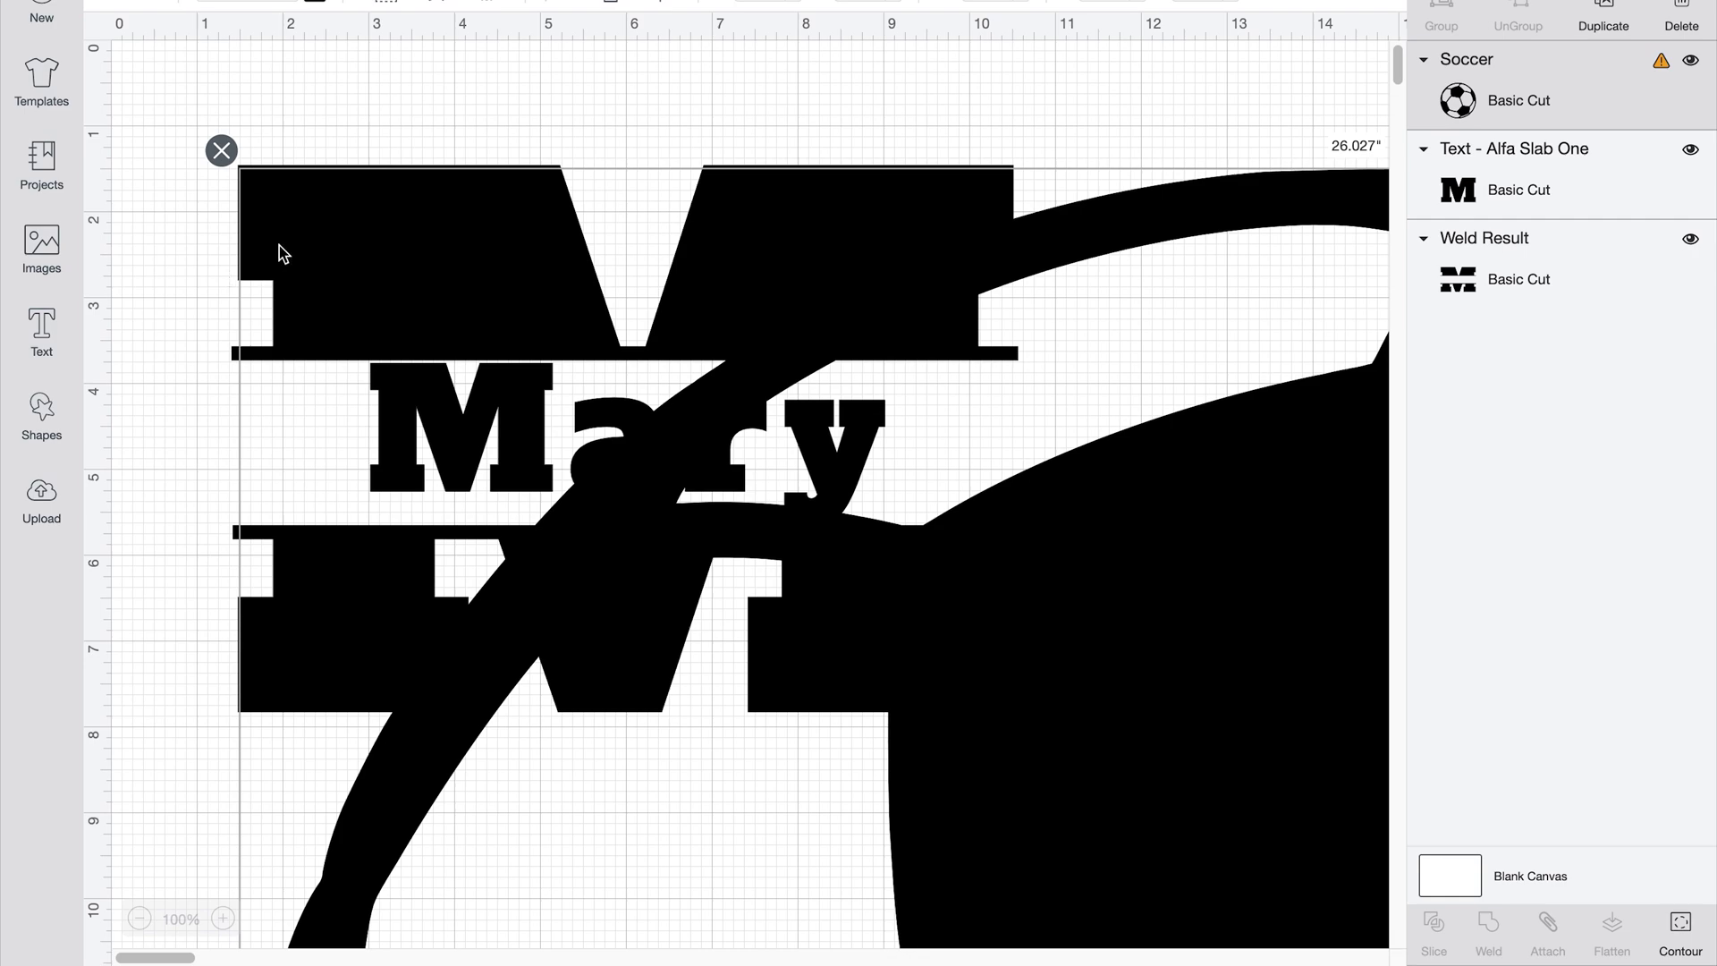
key("Delete")
left_click(42, 497)
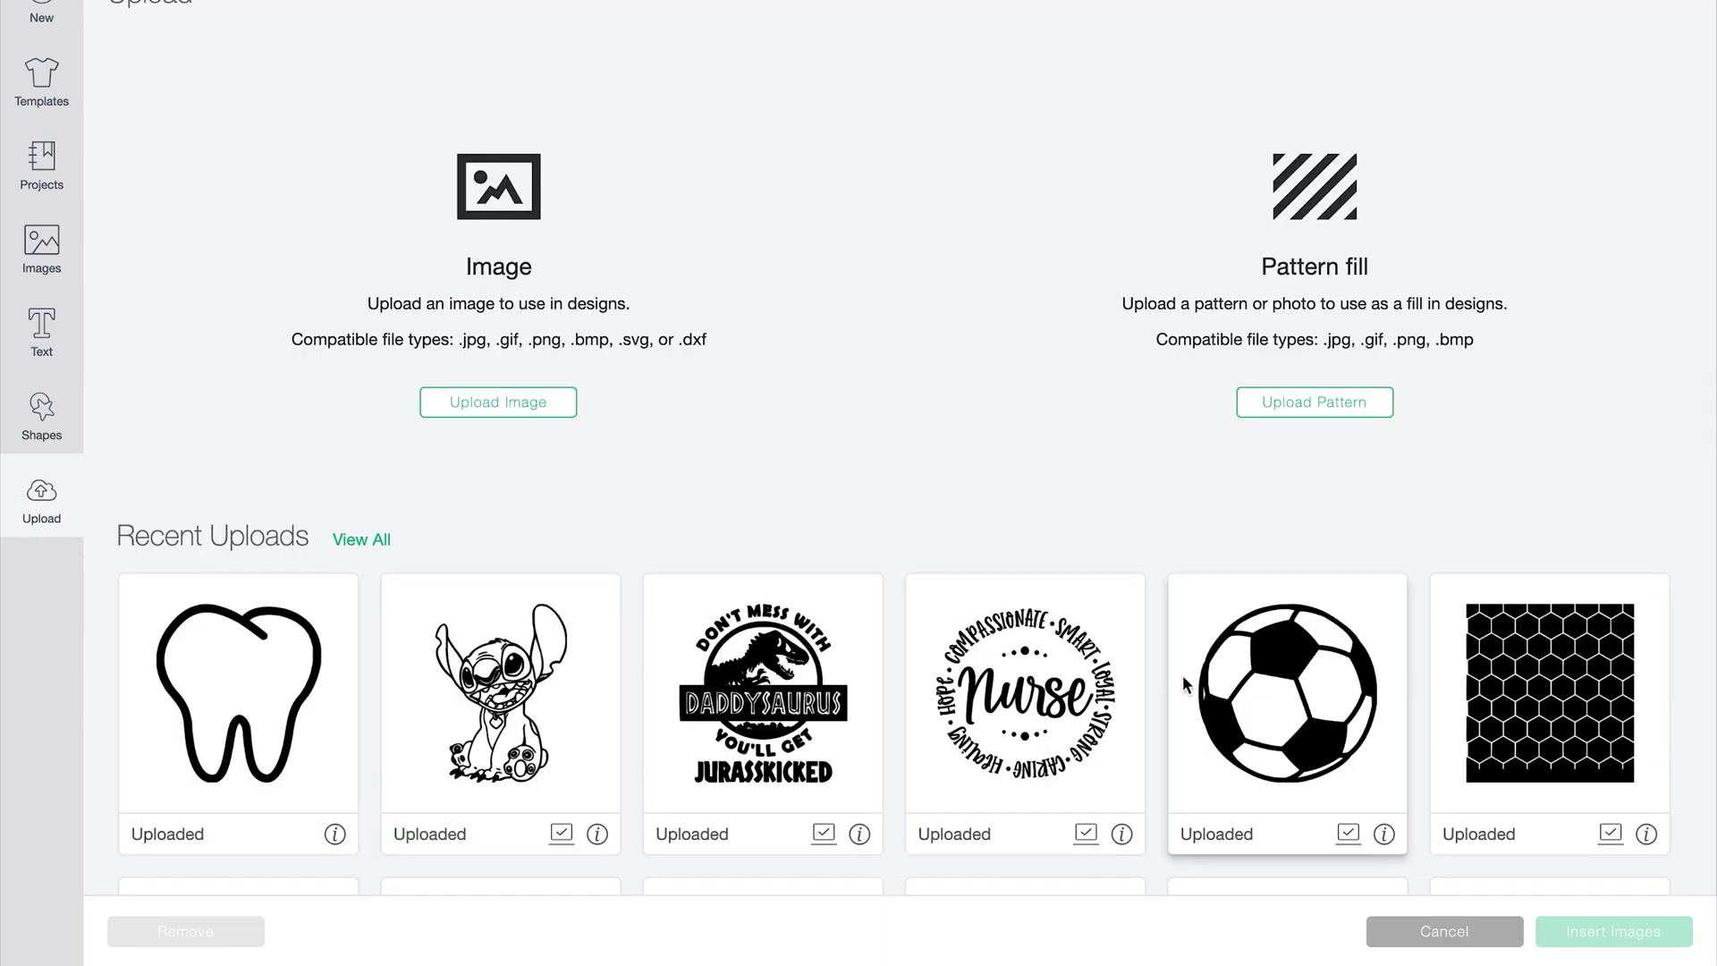
left_click(1306, 666)
left_click(1614, 931)
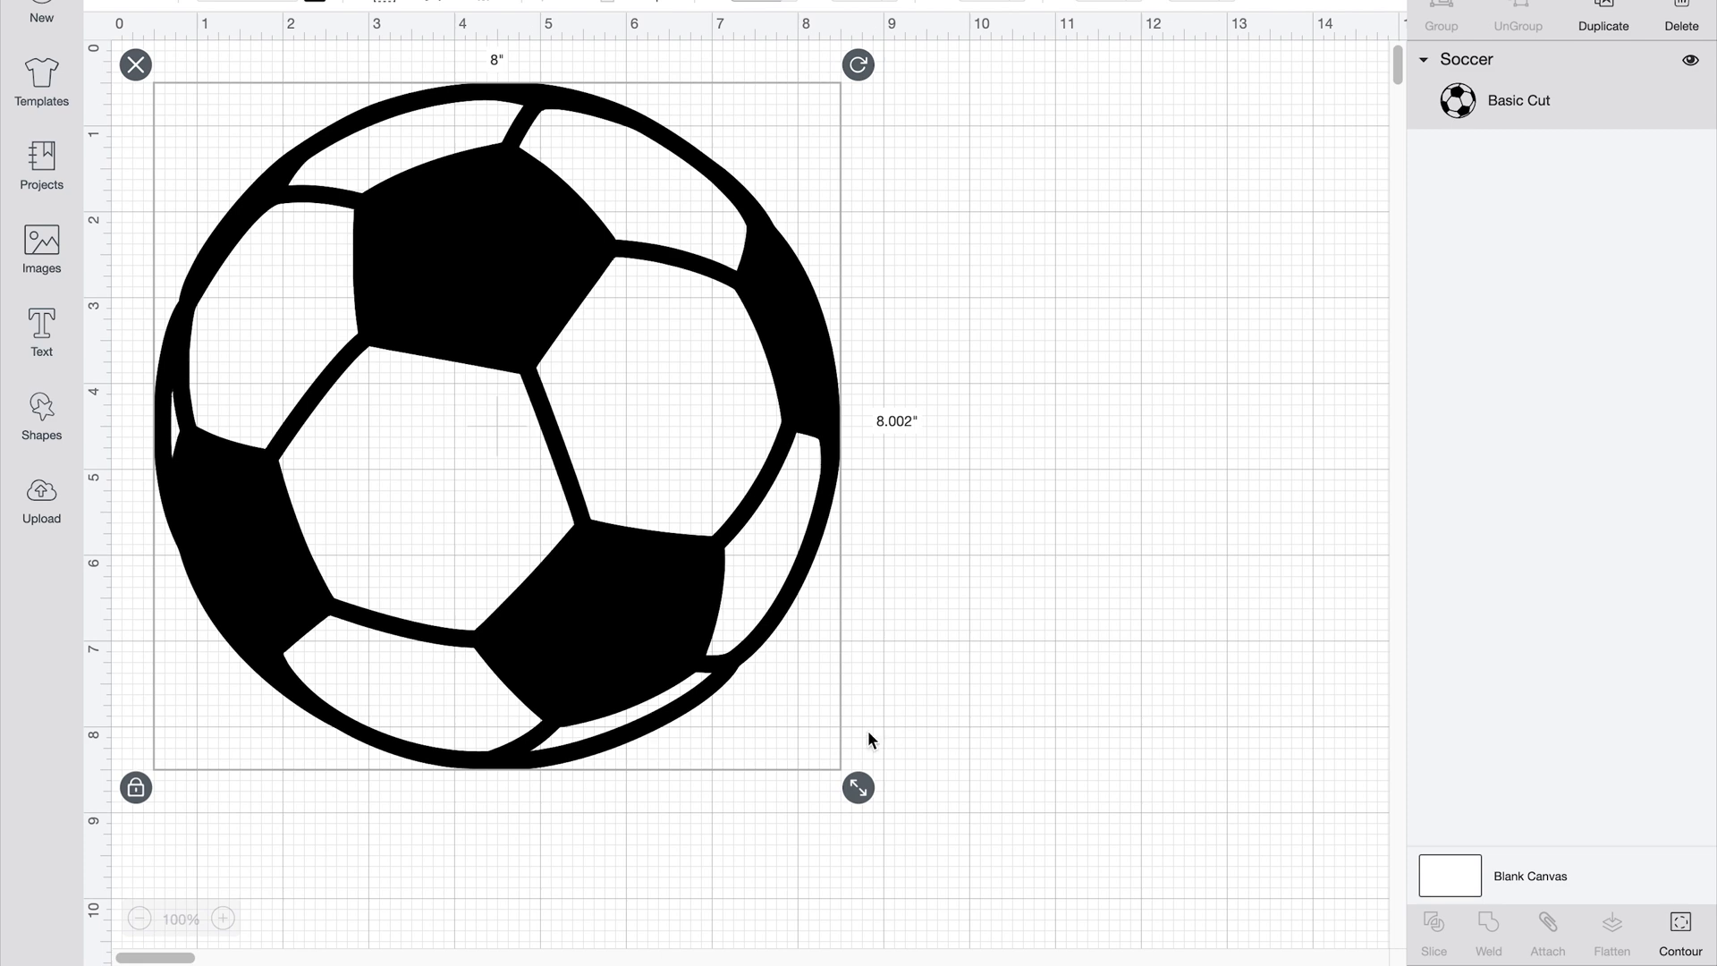
left_click_drag(608, 601, 708, 608)
left_click(547, 819)
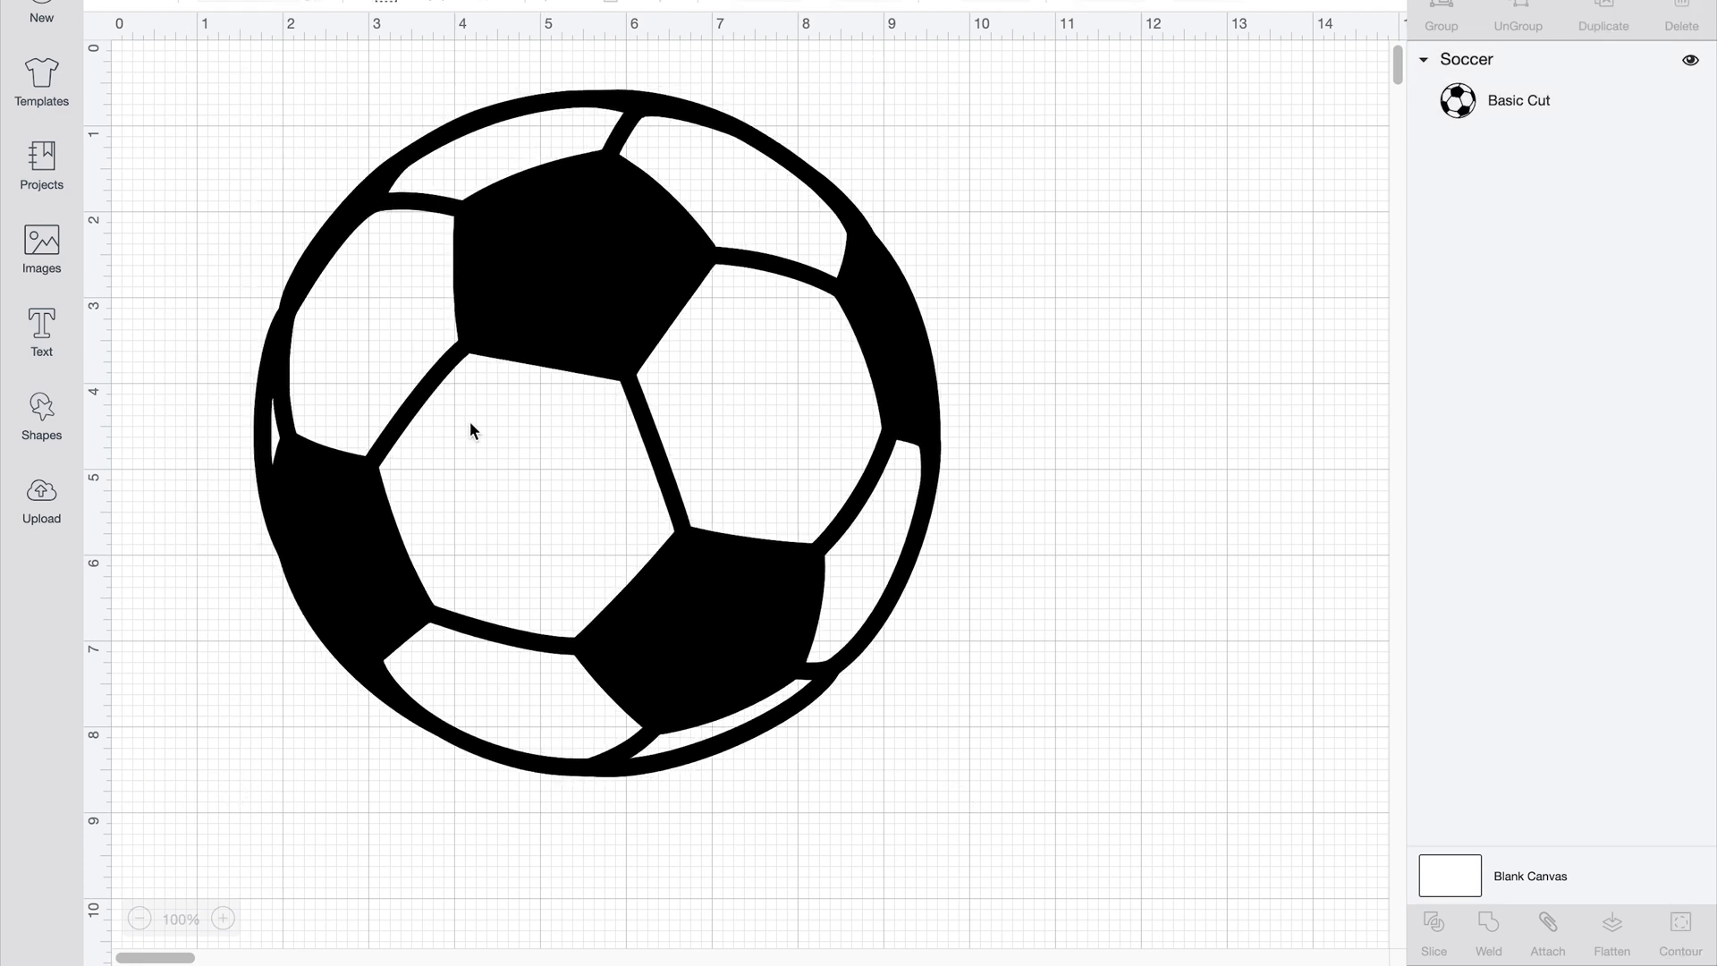
Step: Stretch a square into a wide band across the ball's middle and select both
left_click(55, 422)
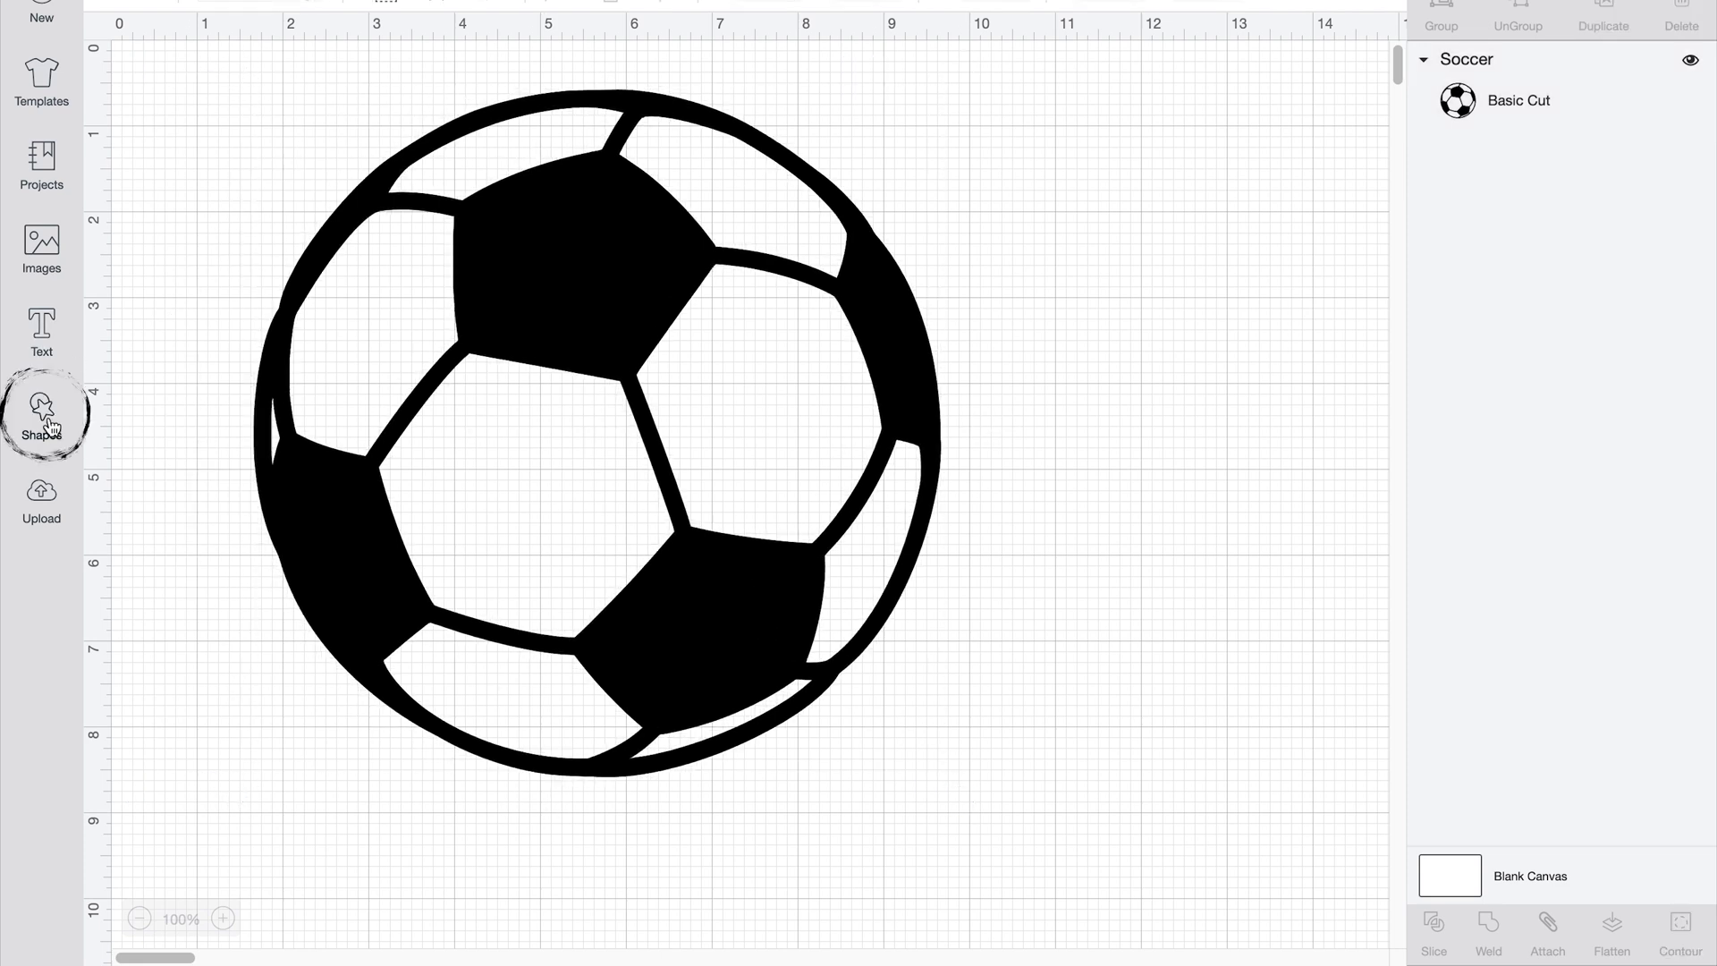
left_click(136, 268)
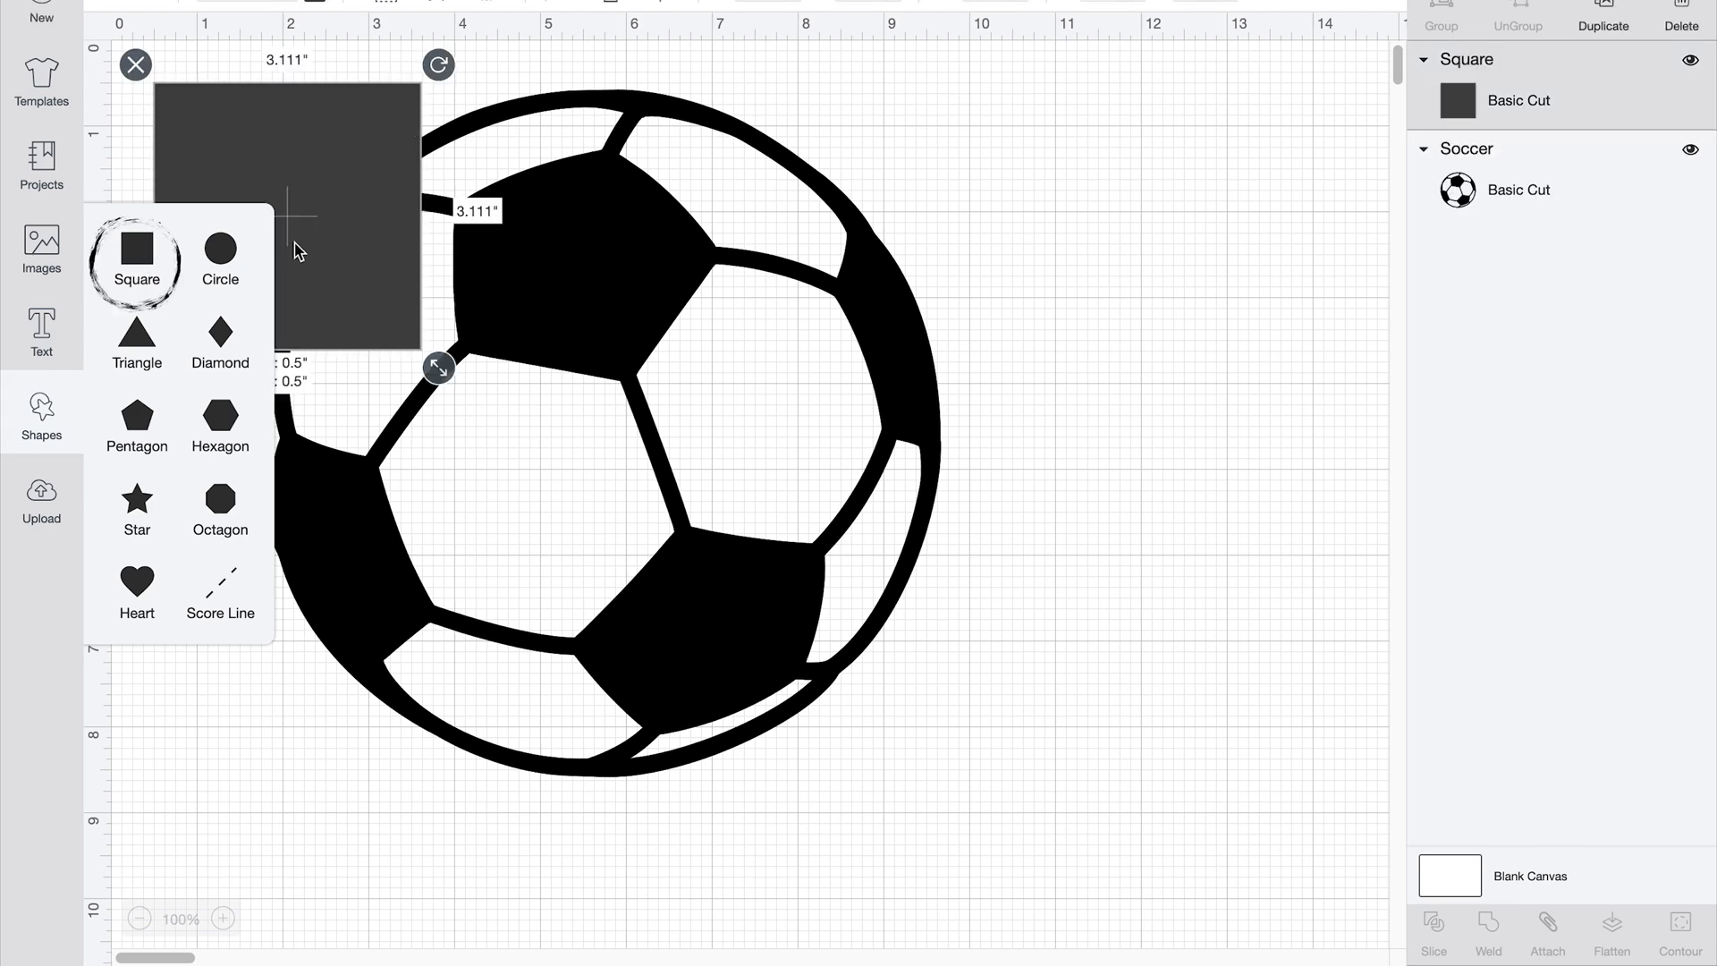
left_click_drag(295, 253, 307, 433)
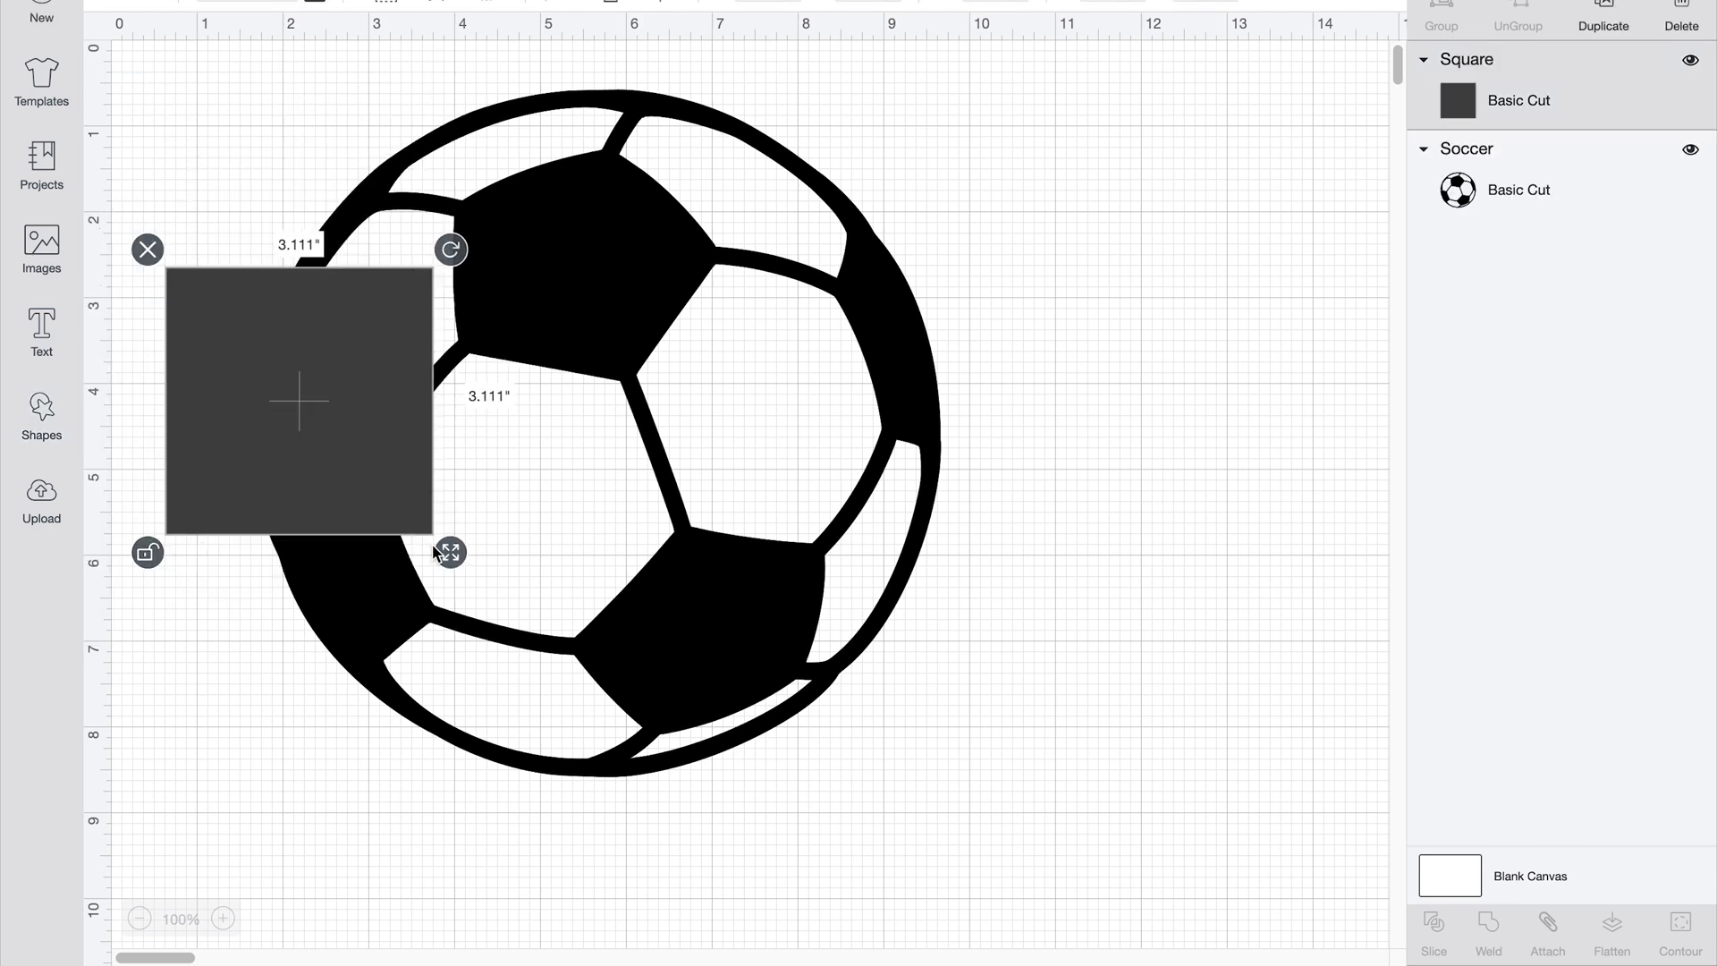
left_click_drag(451, 553, 1059, 510)
left_click_drag(880, 426, 878, 471)
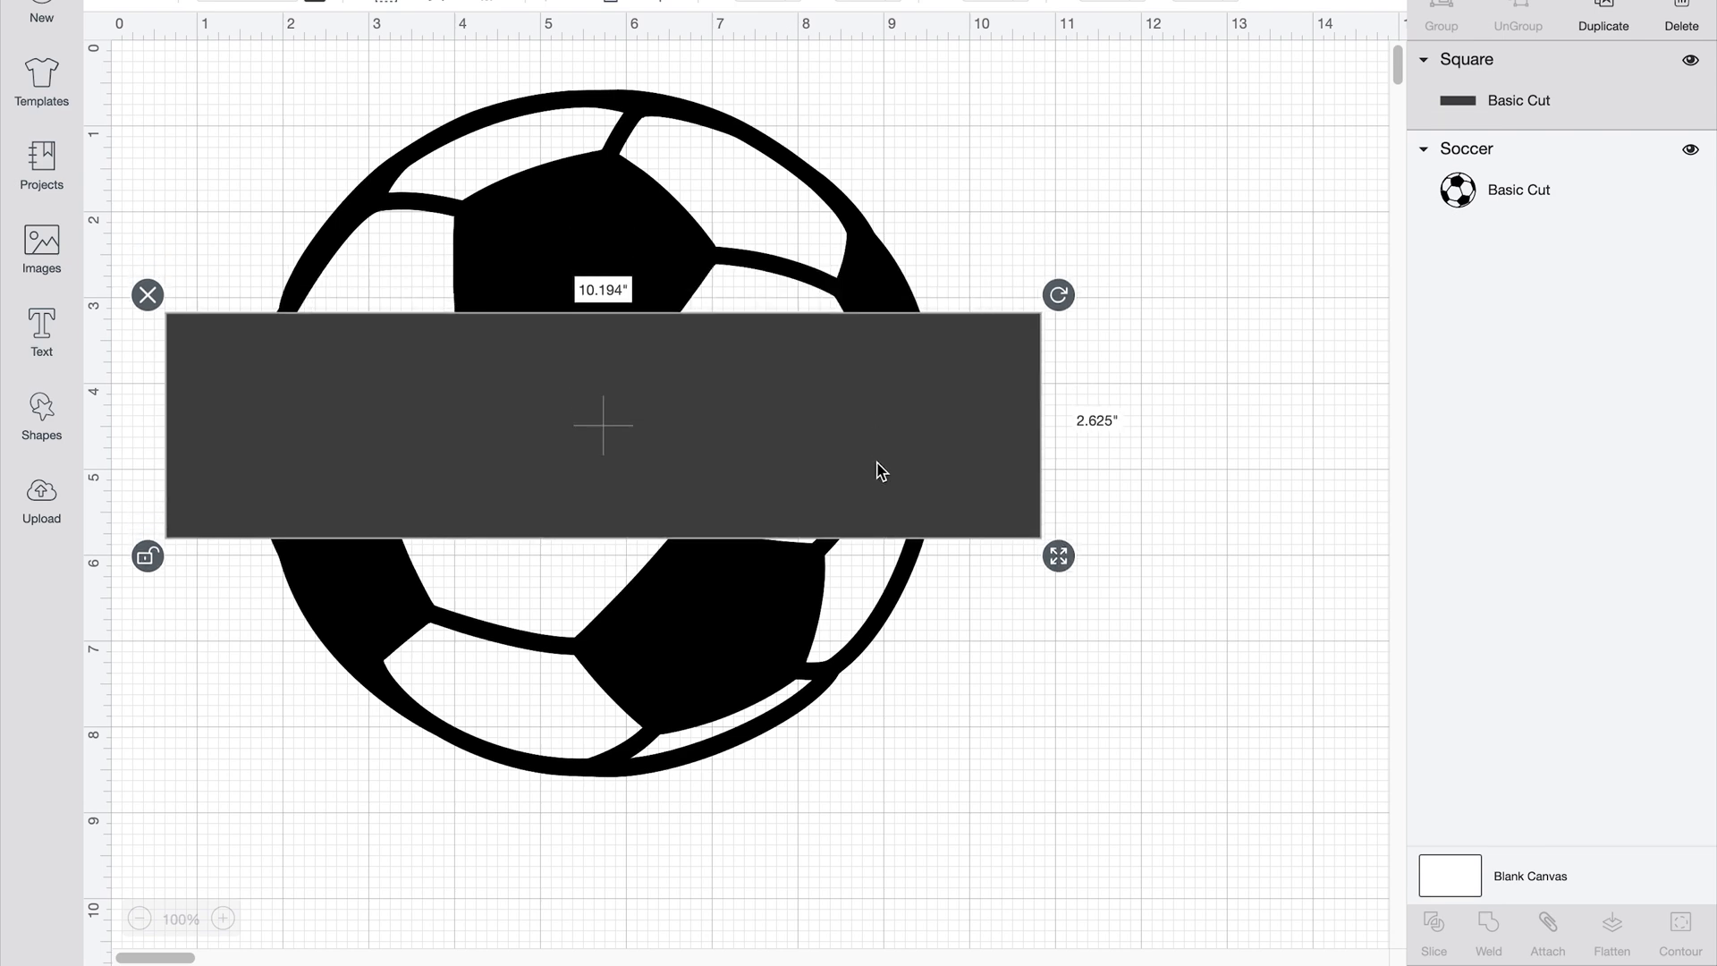
left_click_drag(211, 845, 1121, 32)
Step: Slice the ball with the band, delete the band and middle strips, and move the halves back
left_click(1434, 919)
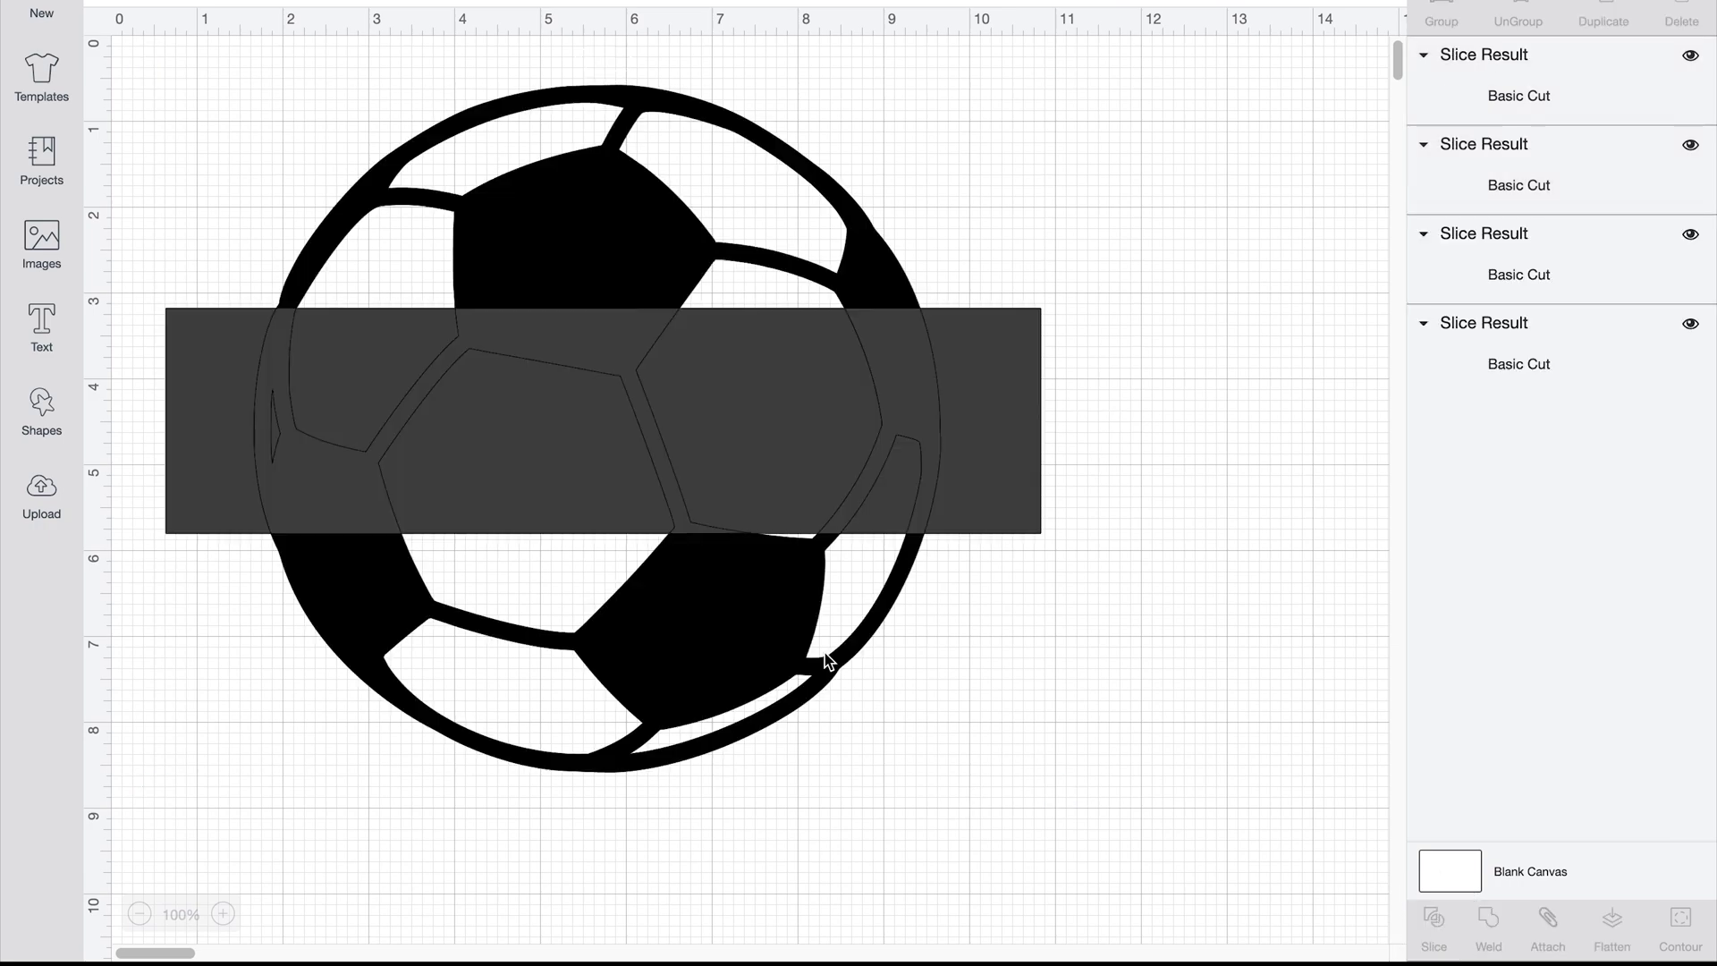
left_click_drag(739, 510, 659, 616)
key("Delete")
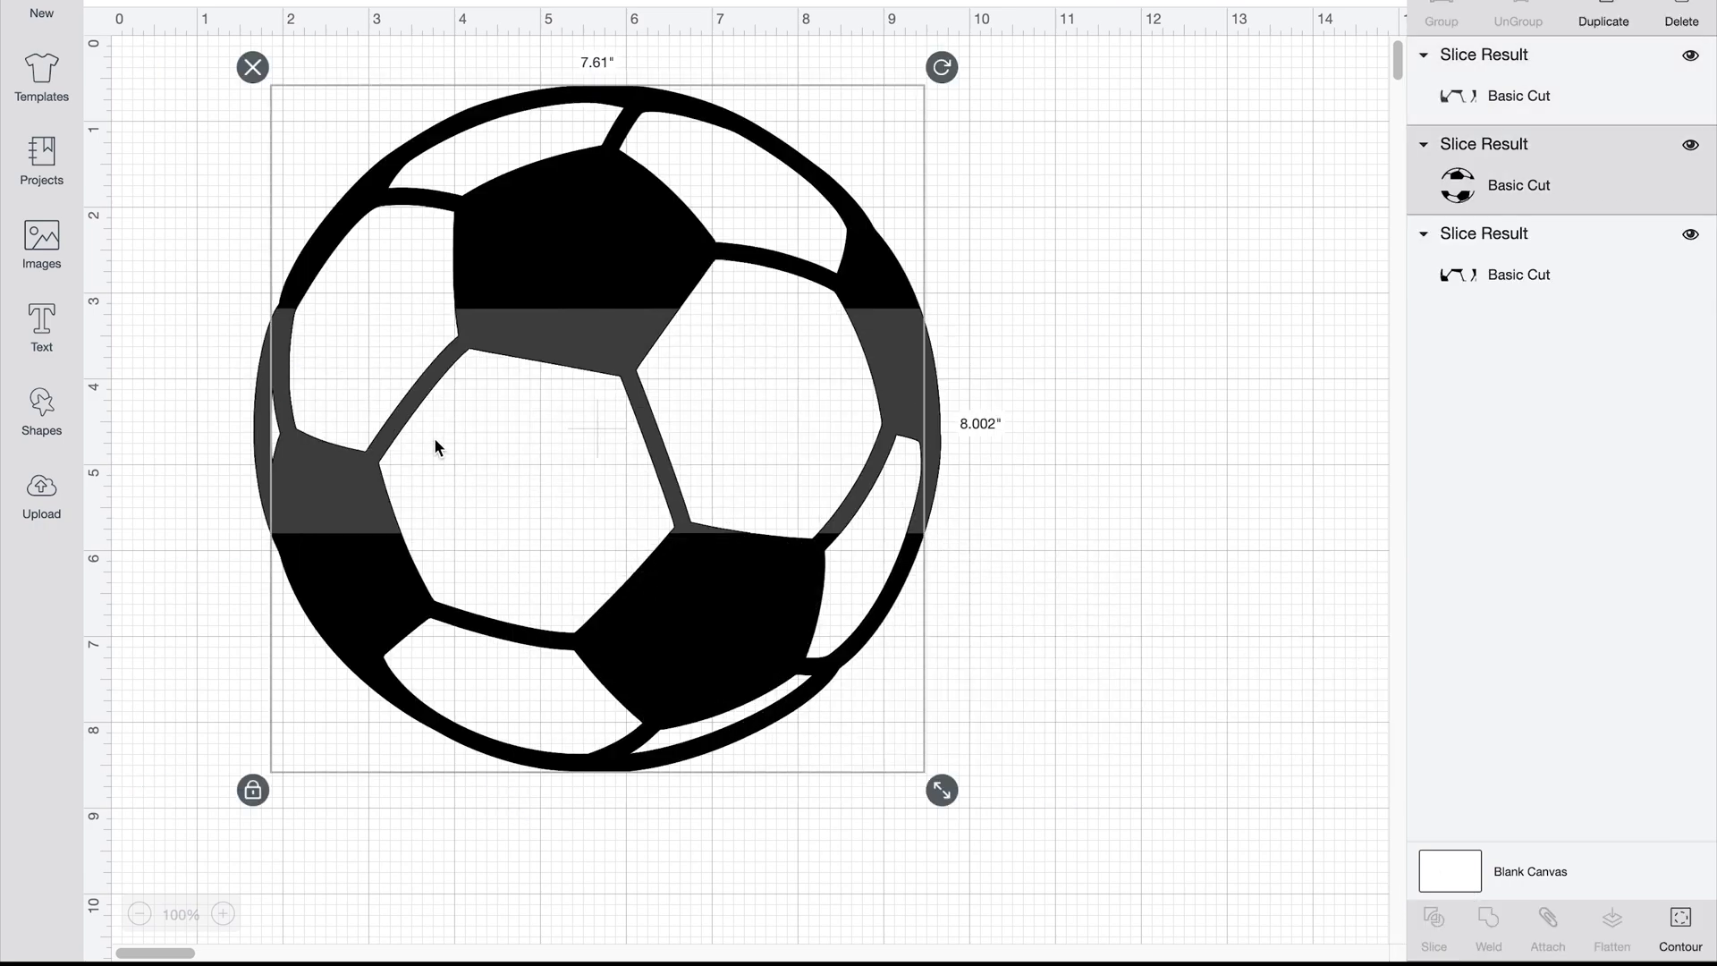
left_click(255, 342)
key("Delete")
left_click(307, 433)
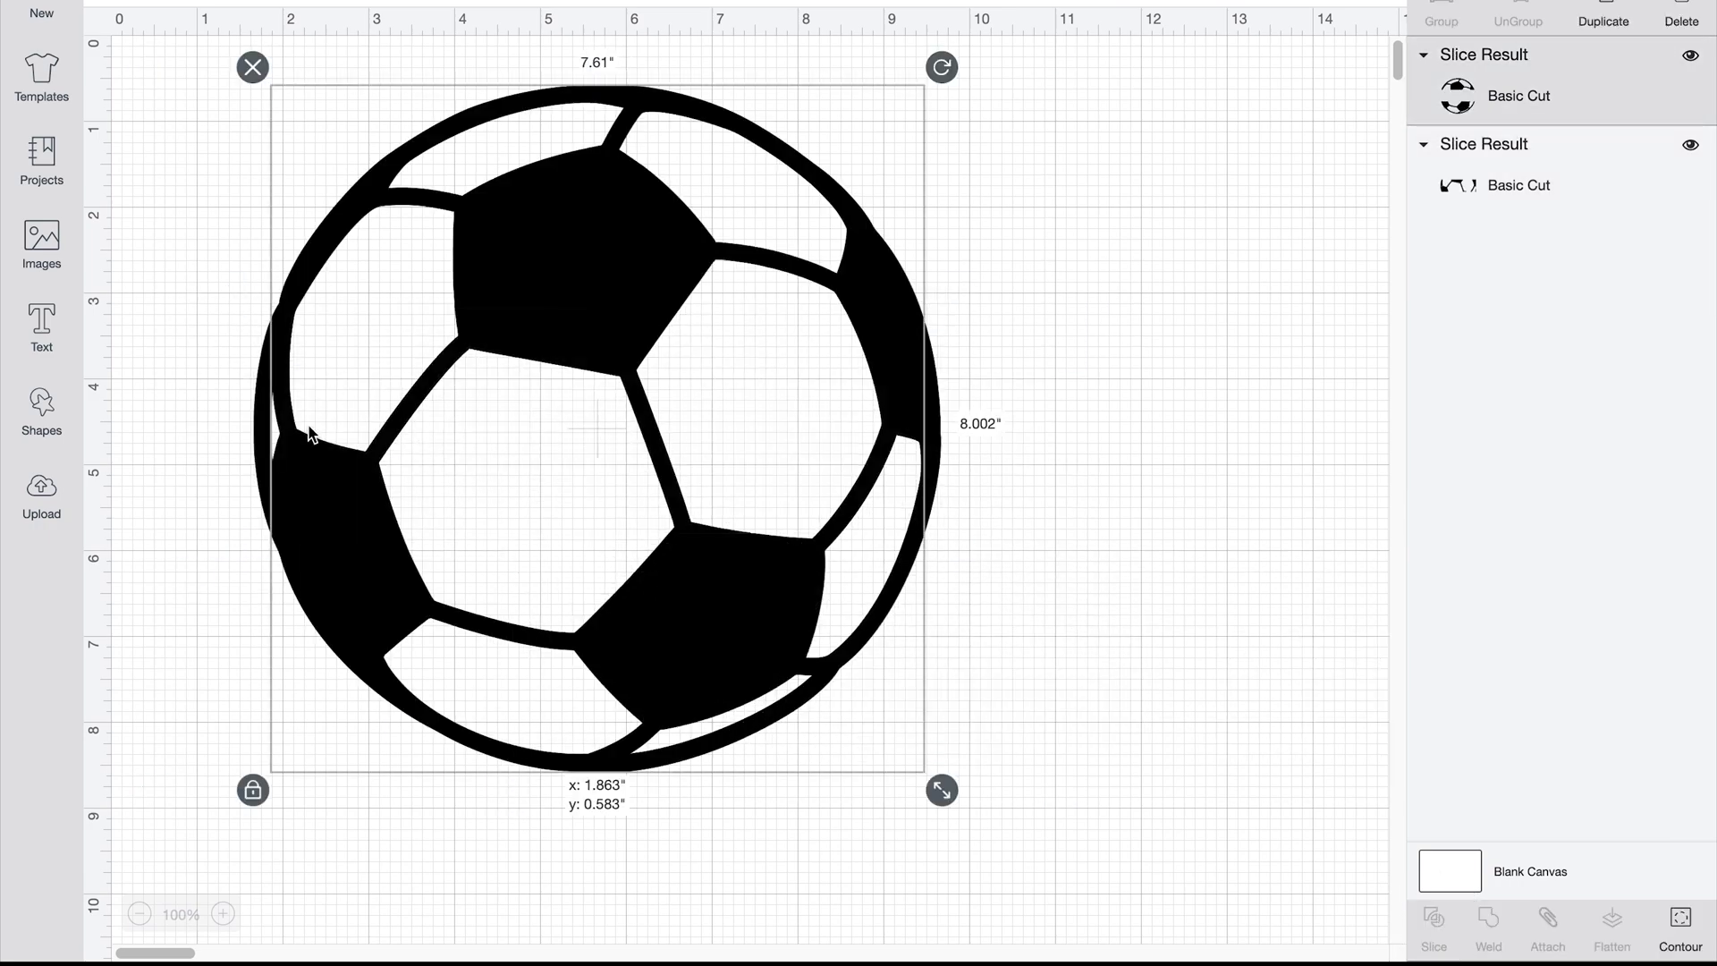
left_click_drag(290, 385, 574, 388)
left_click(213, 338)
left_click(288, 358)
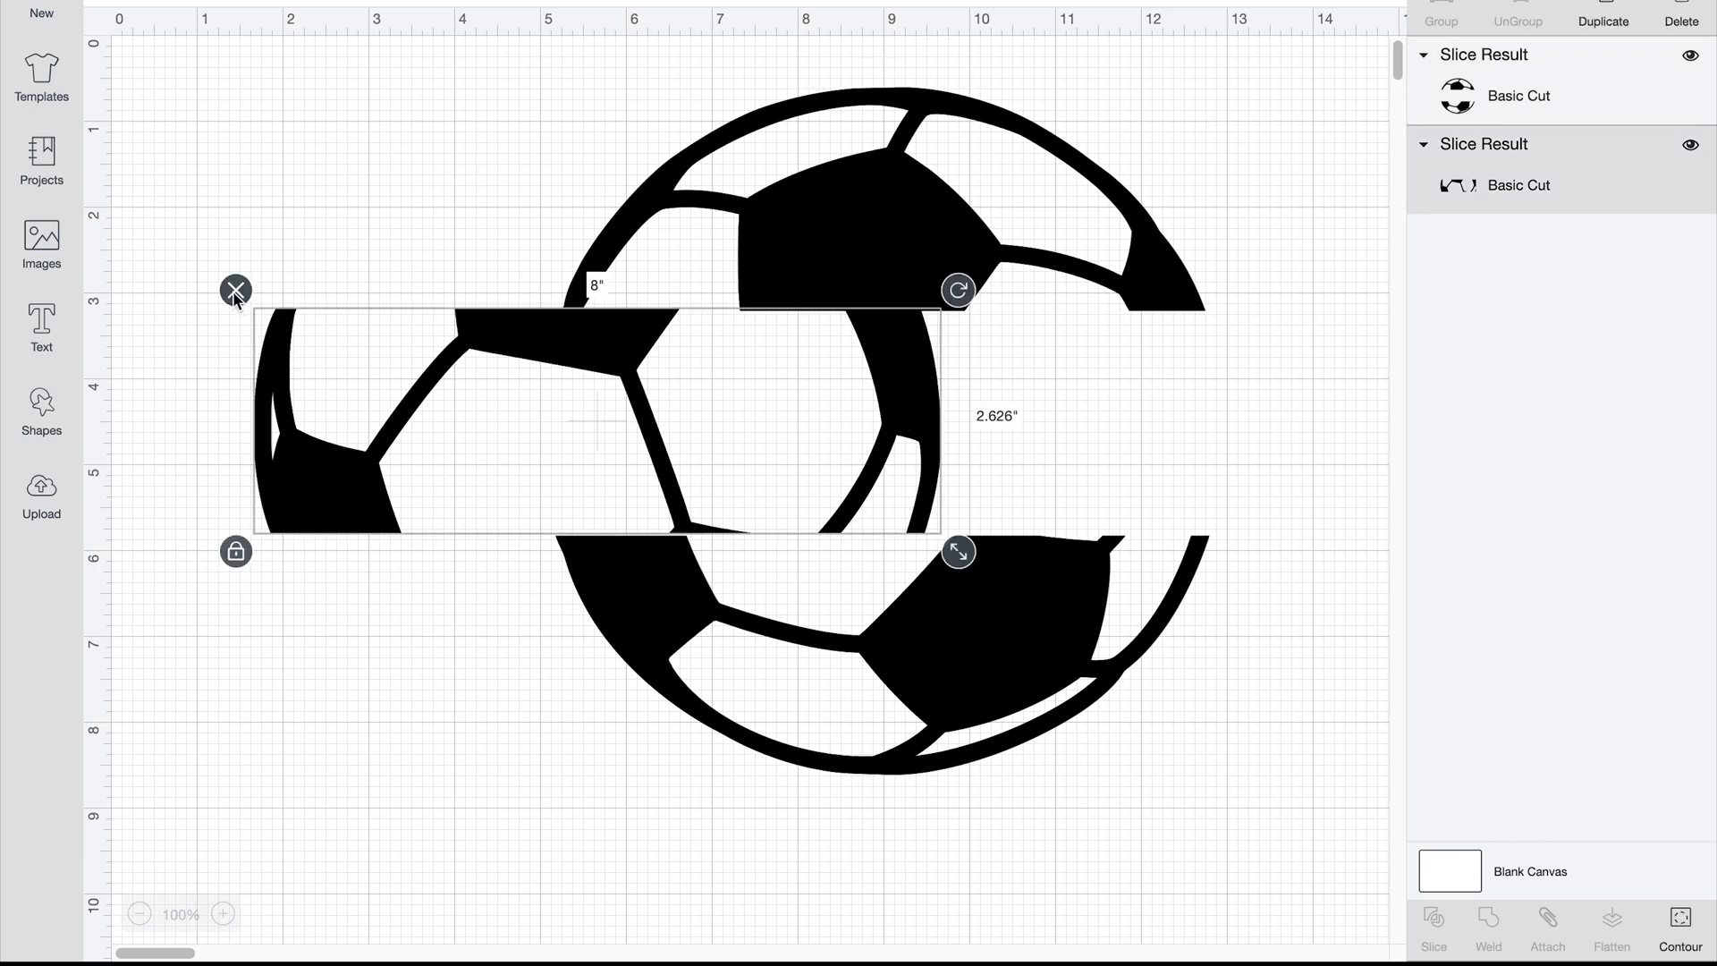
key("Delete")
left_click_drag(751, 626, 479, 633)
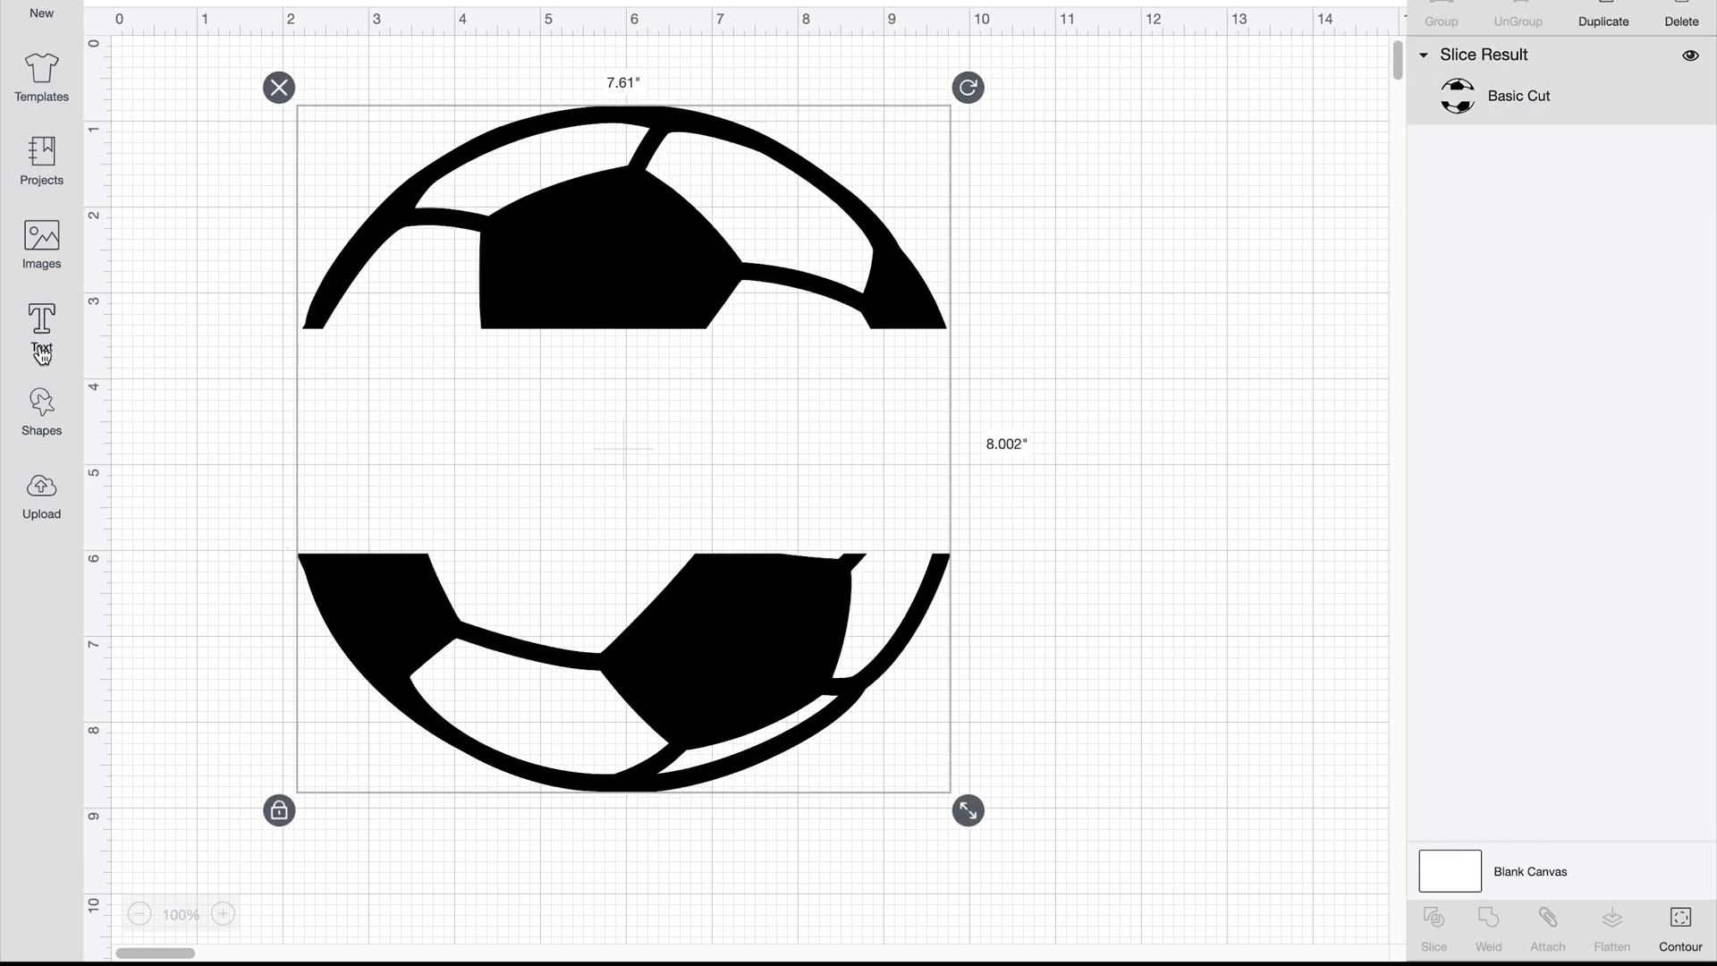
Step: Place two thin 7.722 by 0.139 inch bars on the ball halves' cut edges and weld everything
left_click(43, 336)
left_click(42, 410)
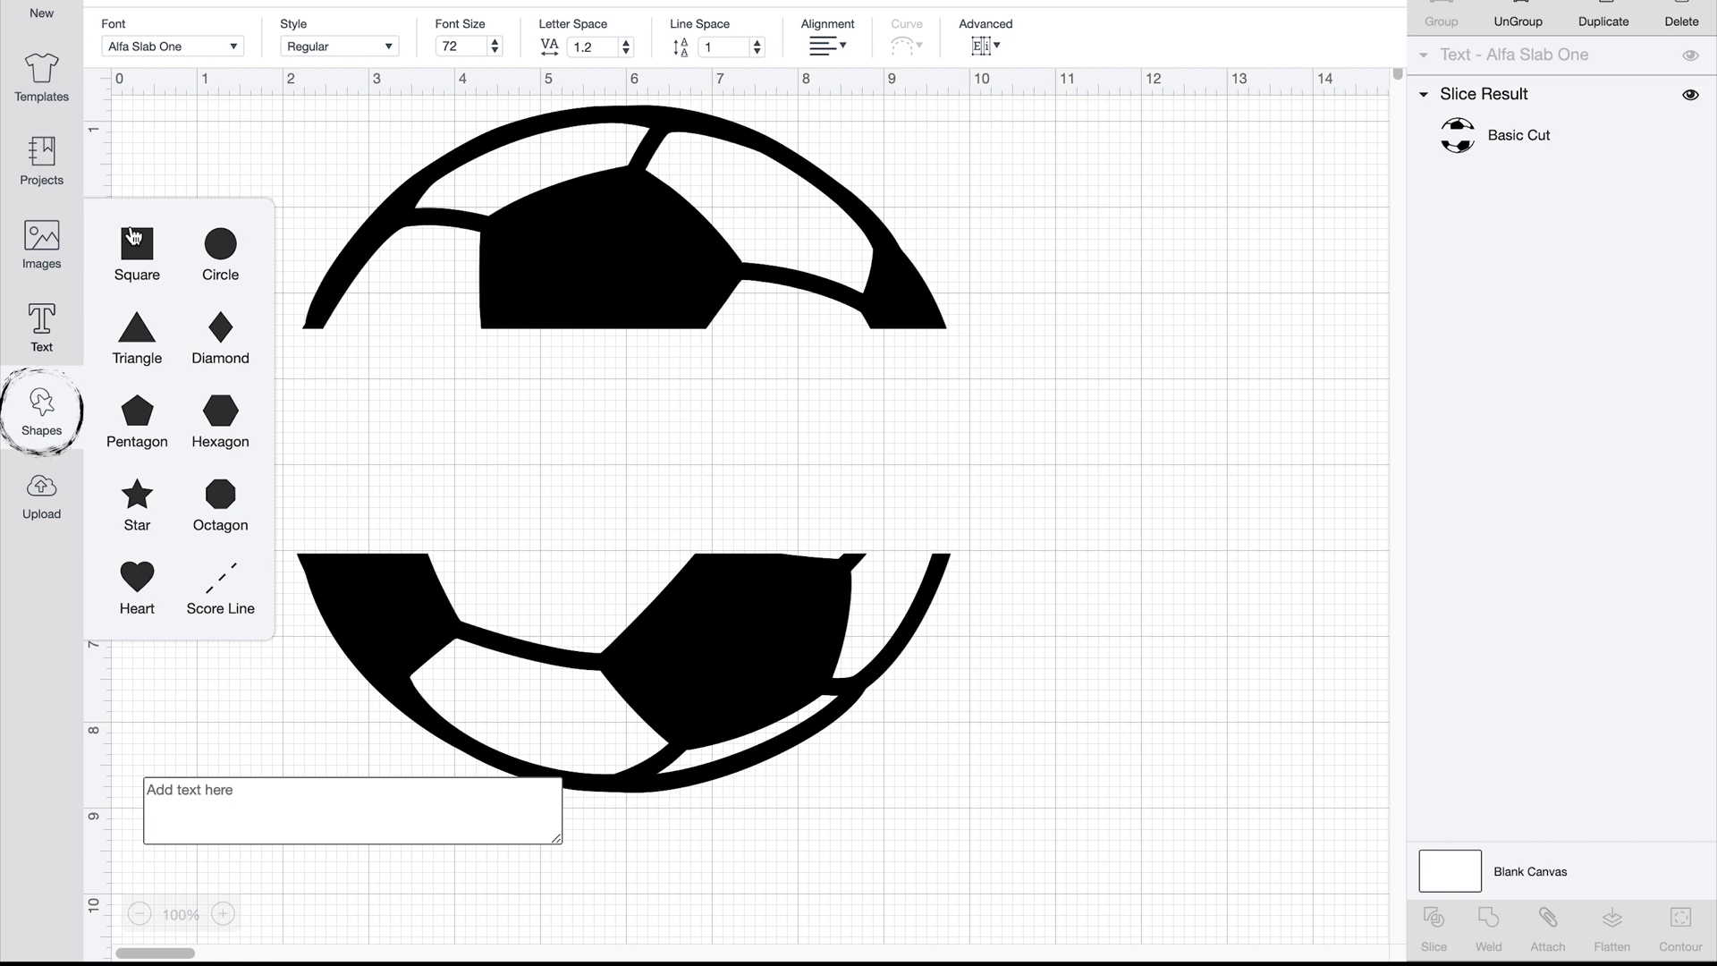
left_click(137, 251)
left_click(342, 379)
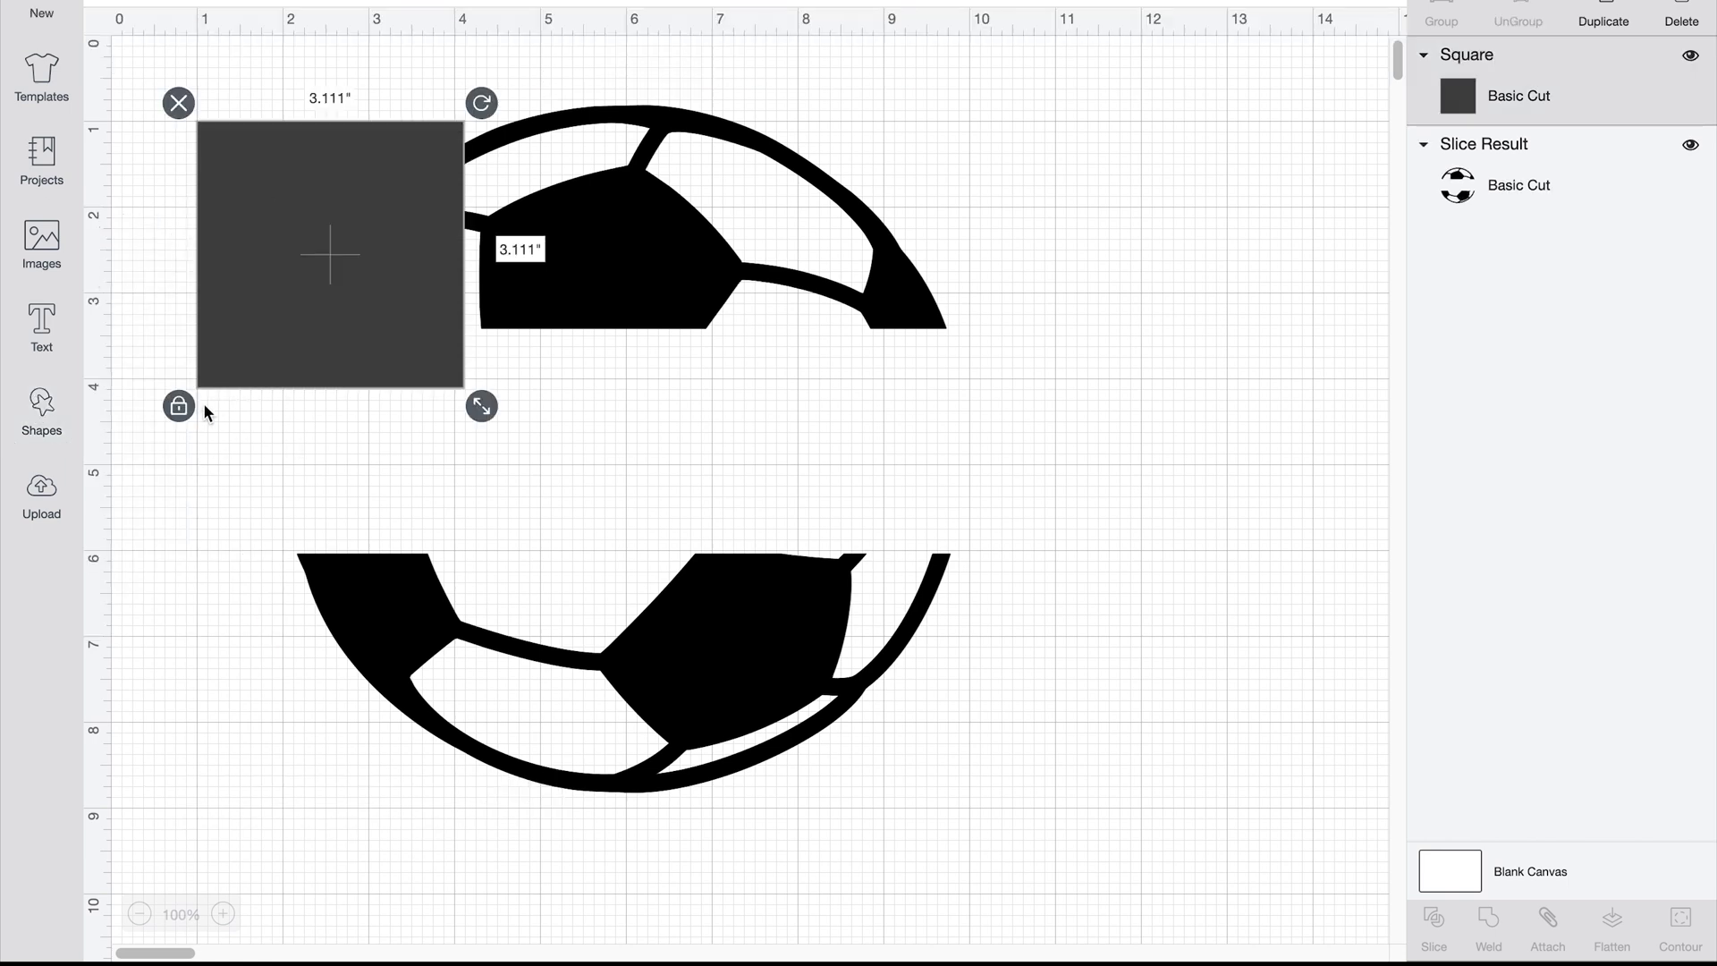
left_click_drag(481, 411, 935, 331)
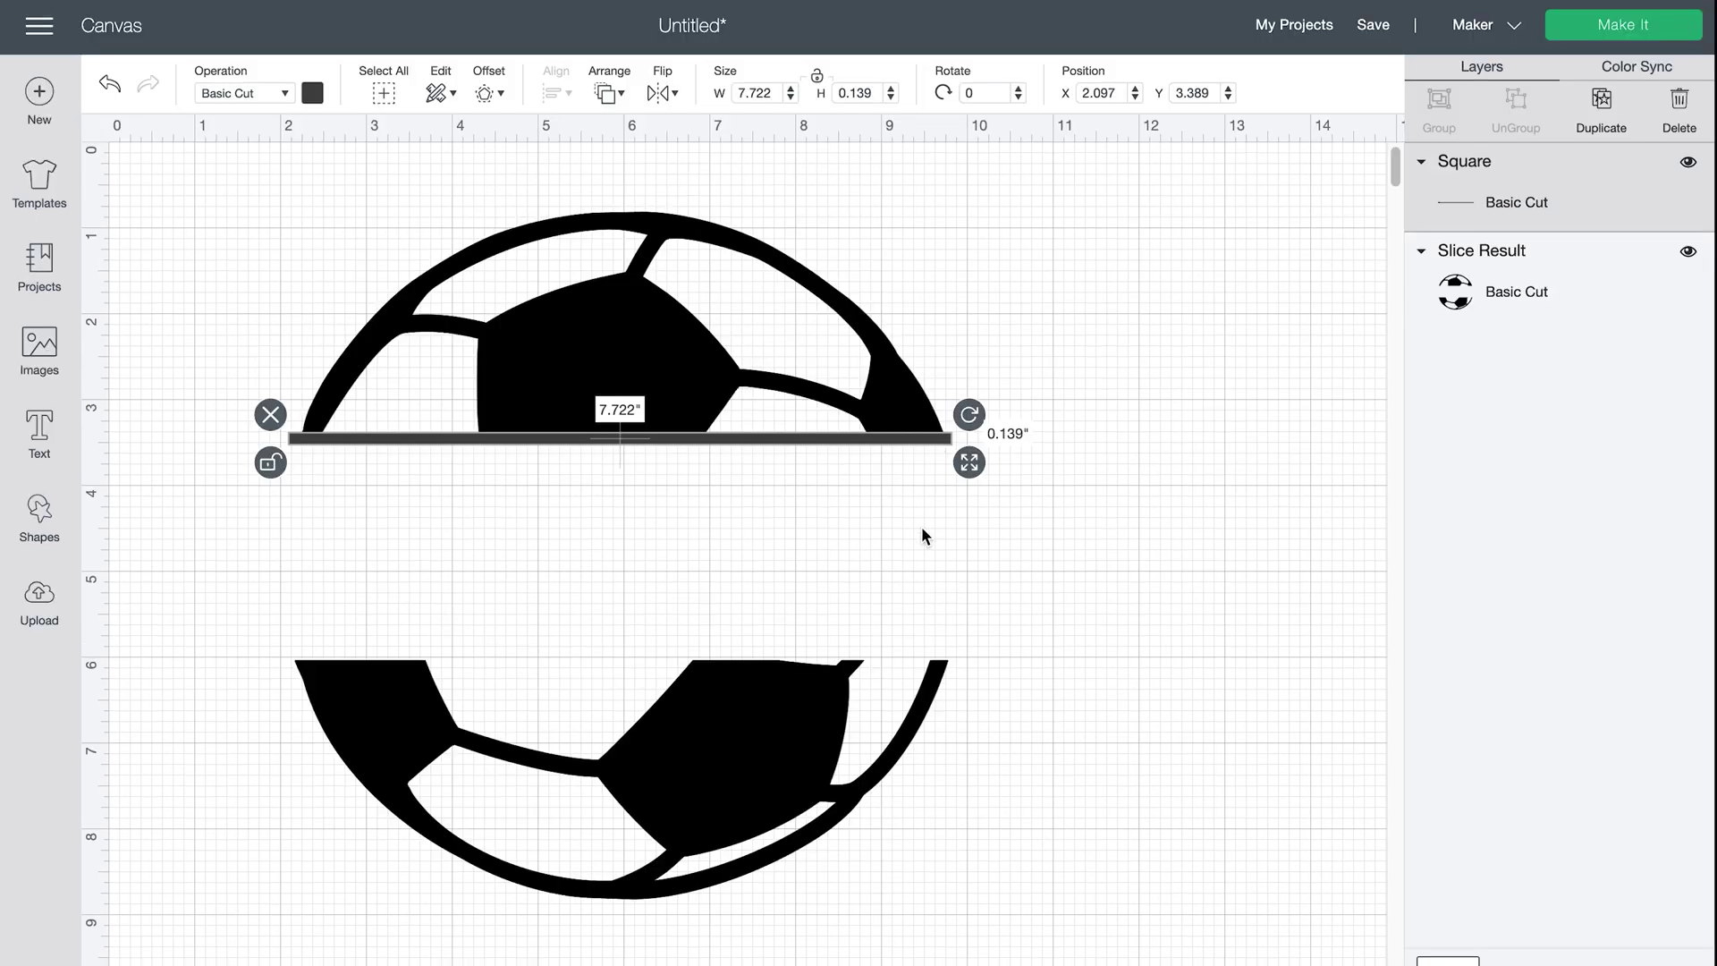
left_click(1602, 101)
left_click_drag(769, 486, 762, 658)
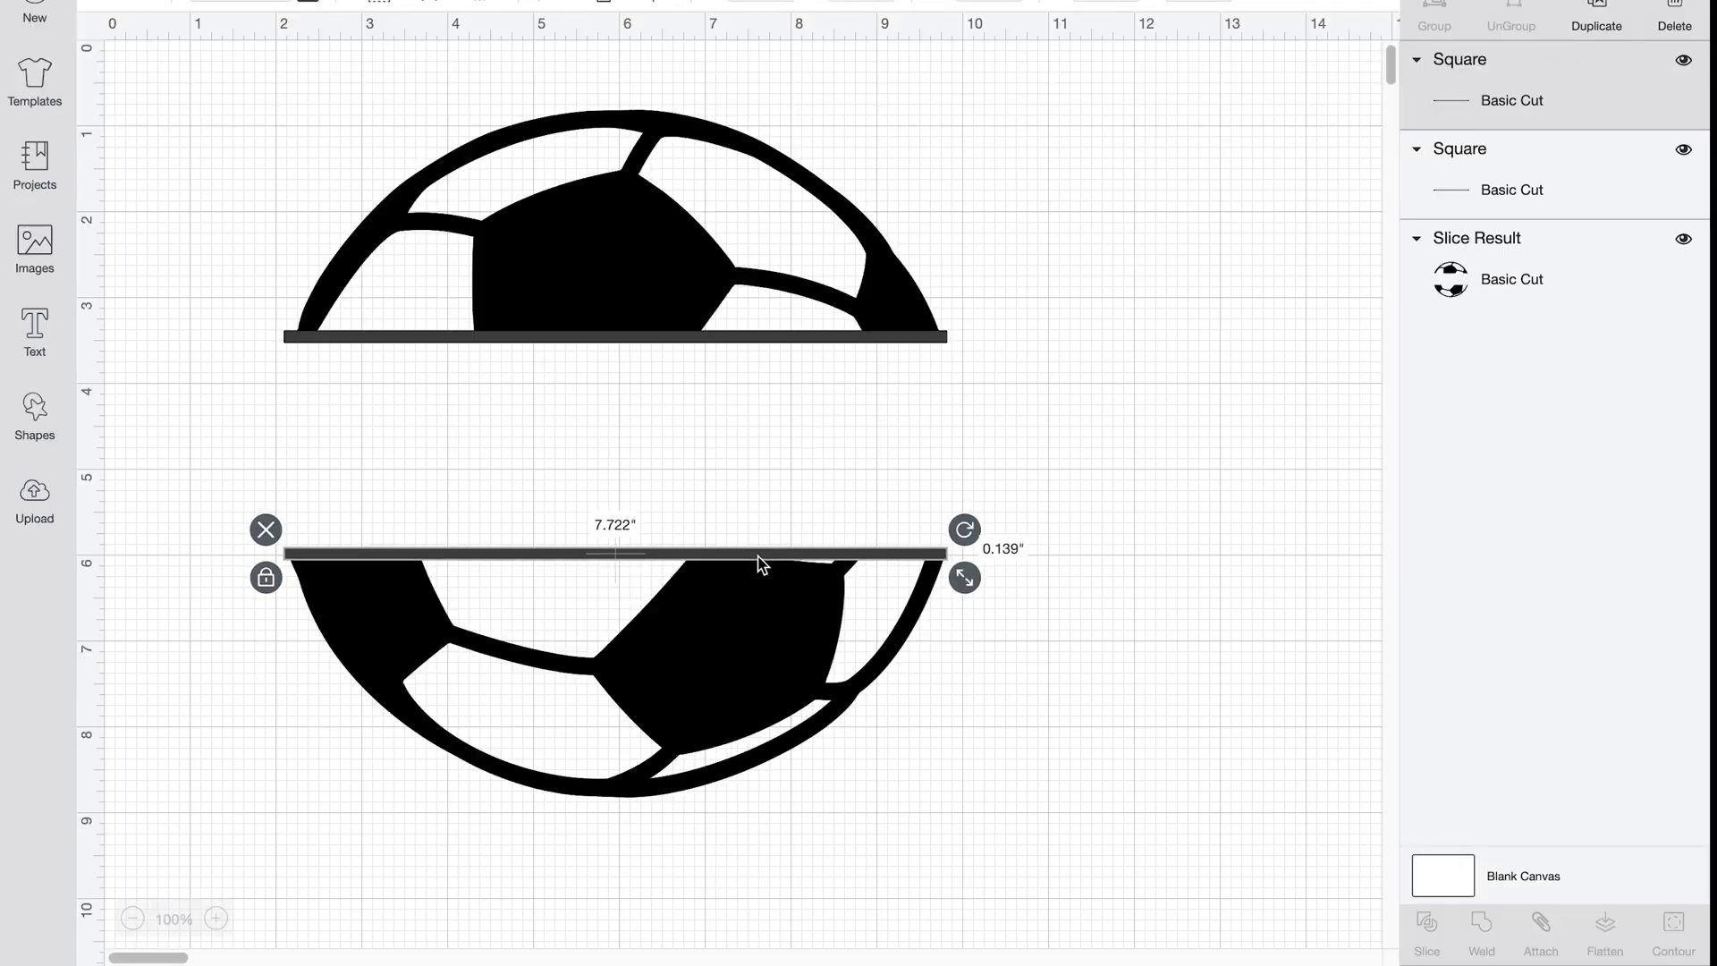
left_click_drag(588, 852, 711, 103)
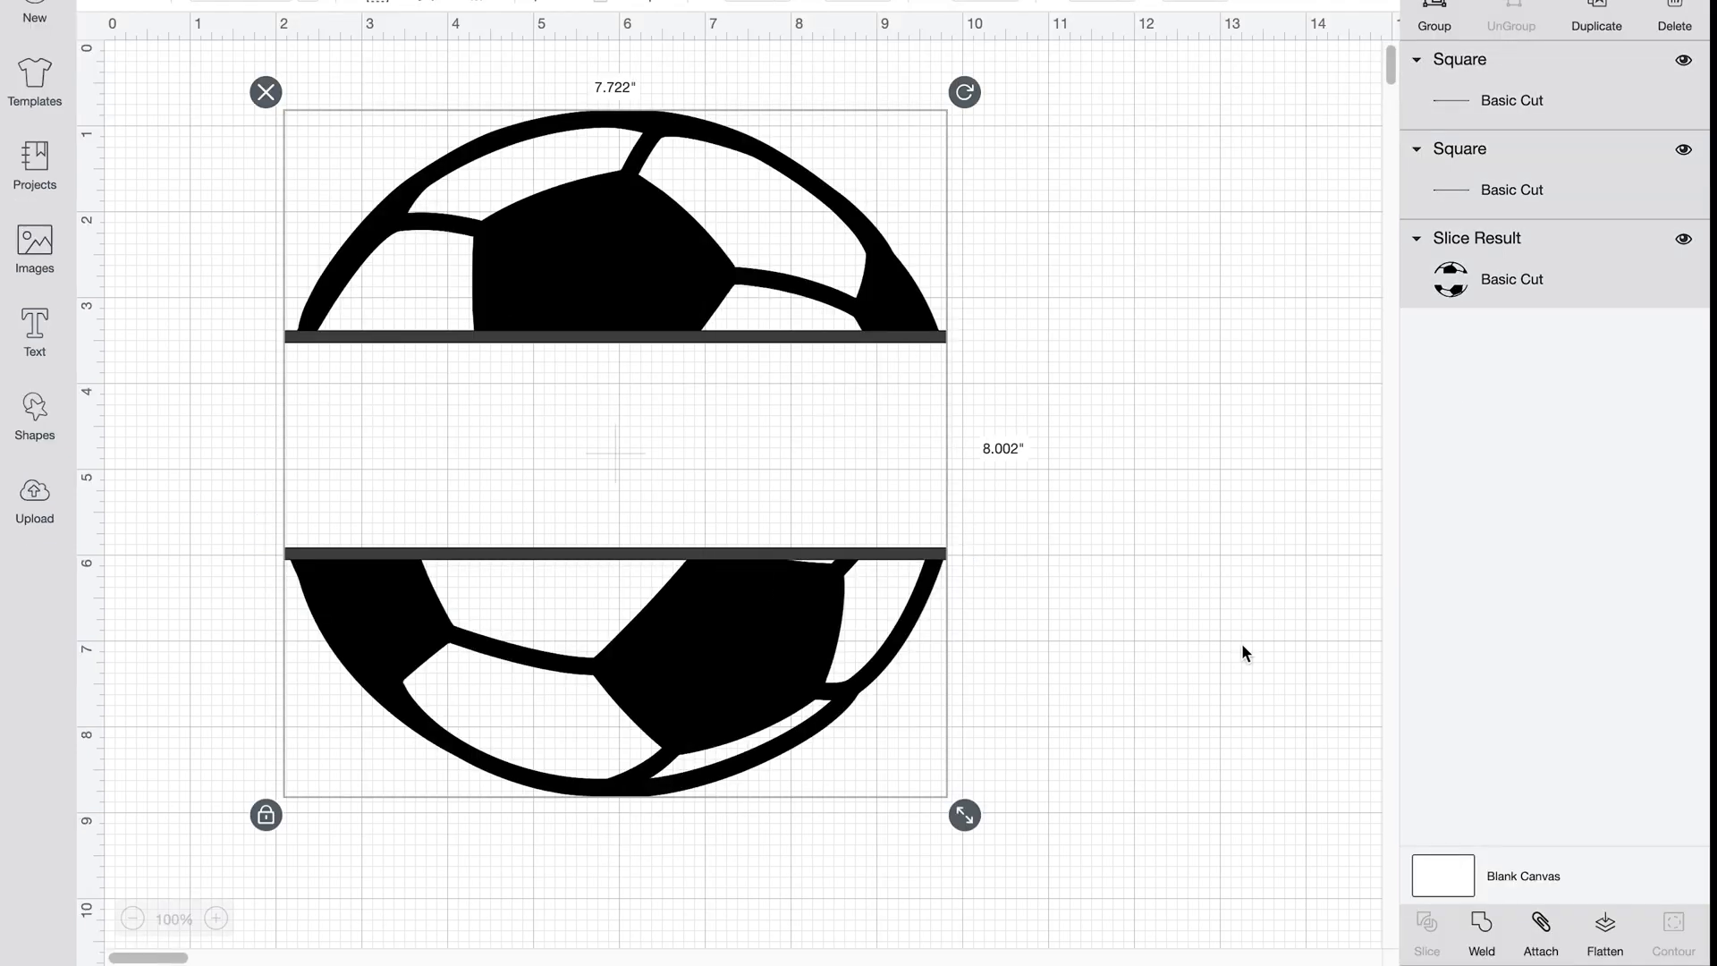
left_click(1485, 921)
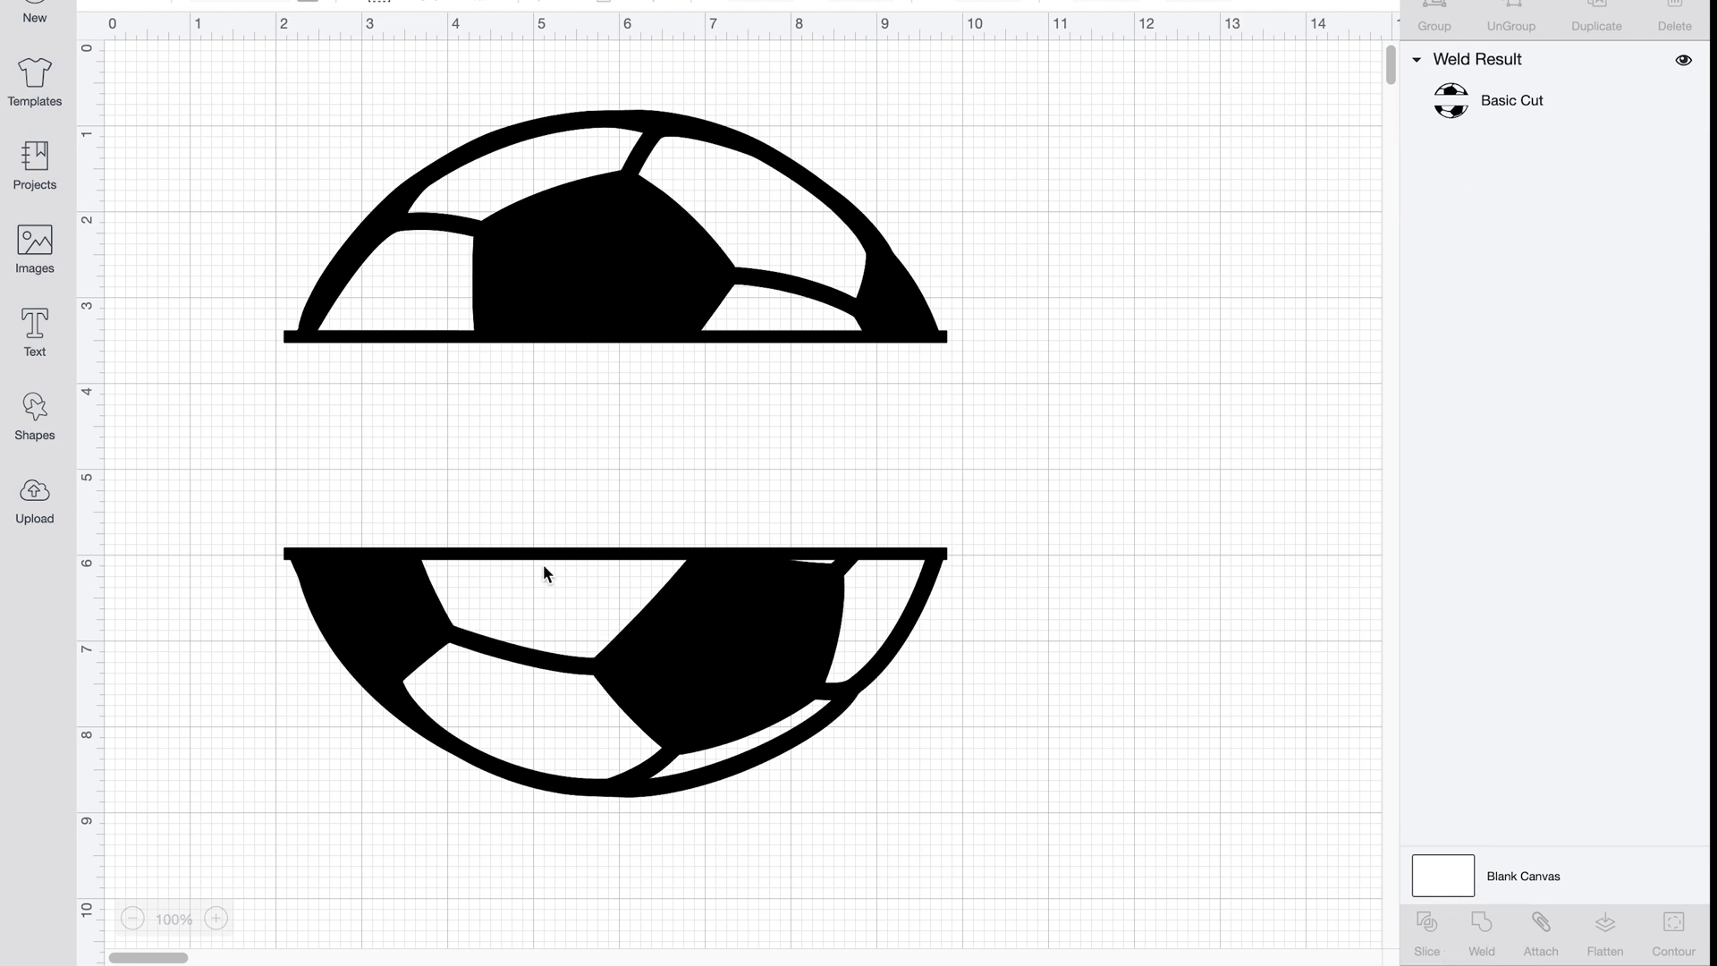
Step: Add the text 'Max' and enlarge it to about 6.022 by 1.898 inches, centred between the bars
left_click(45, 329)
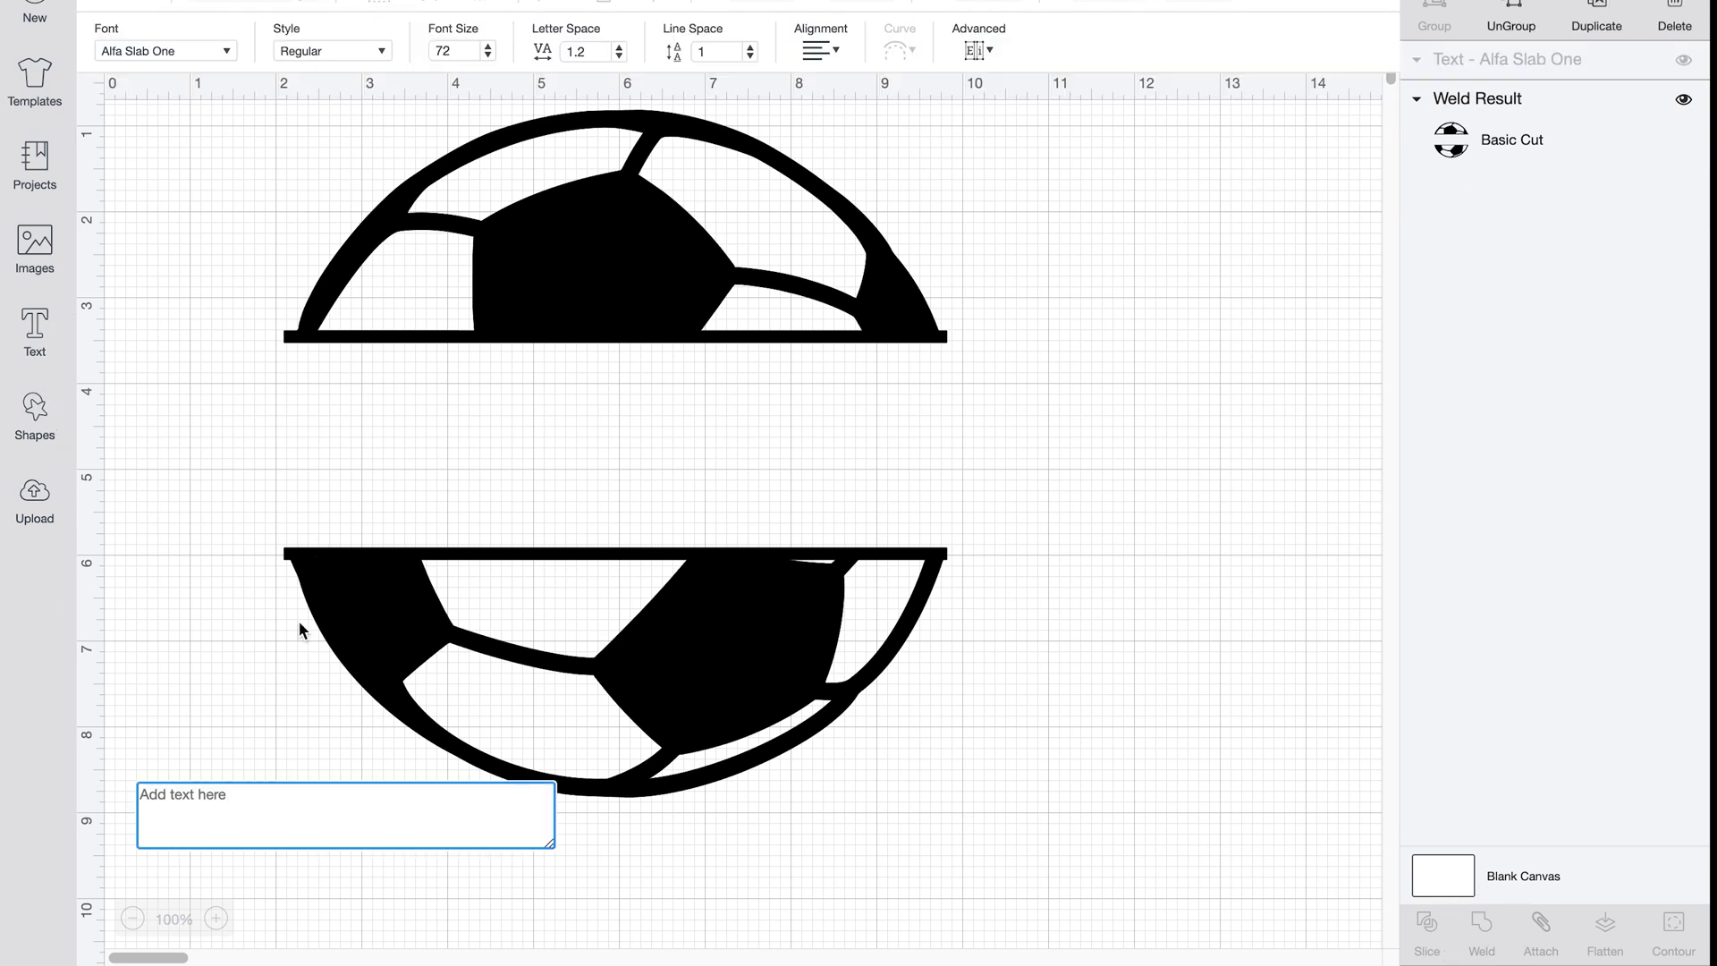
type("Max")
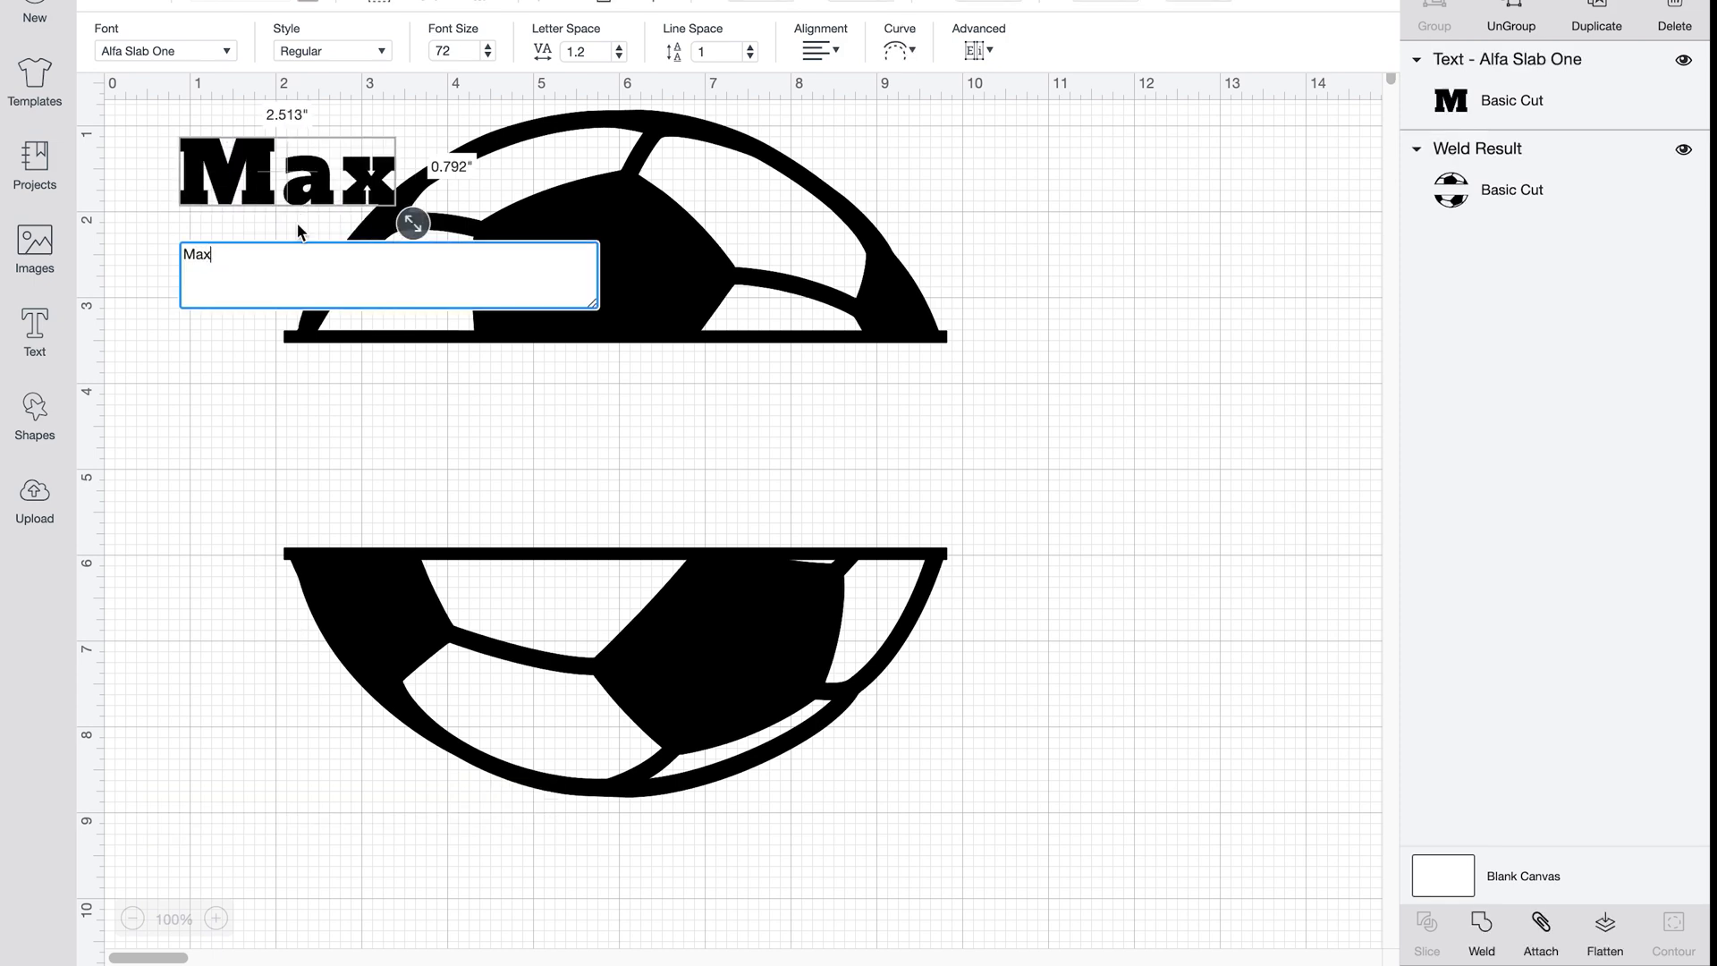
left_click_drag(304, 192, 542, 427)
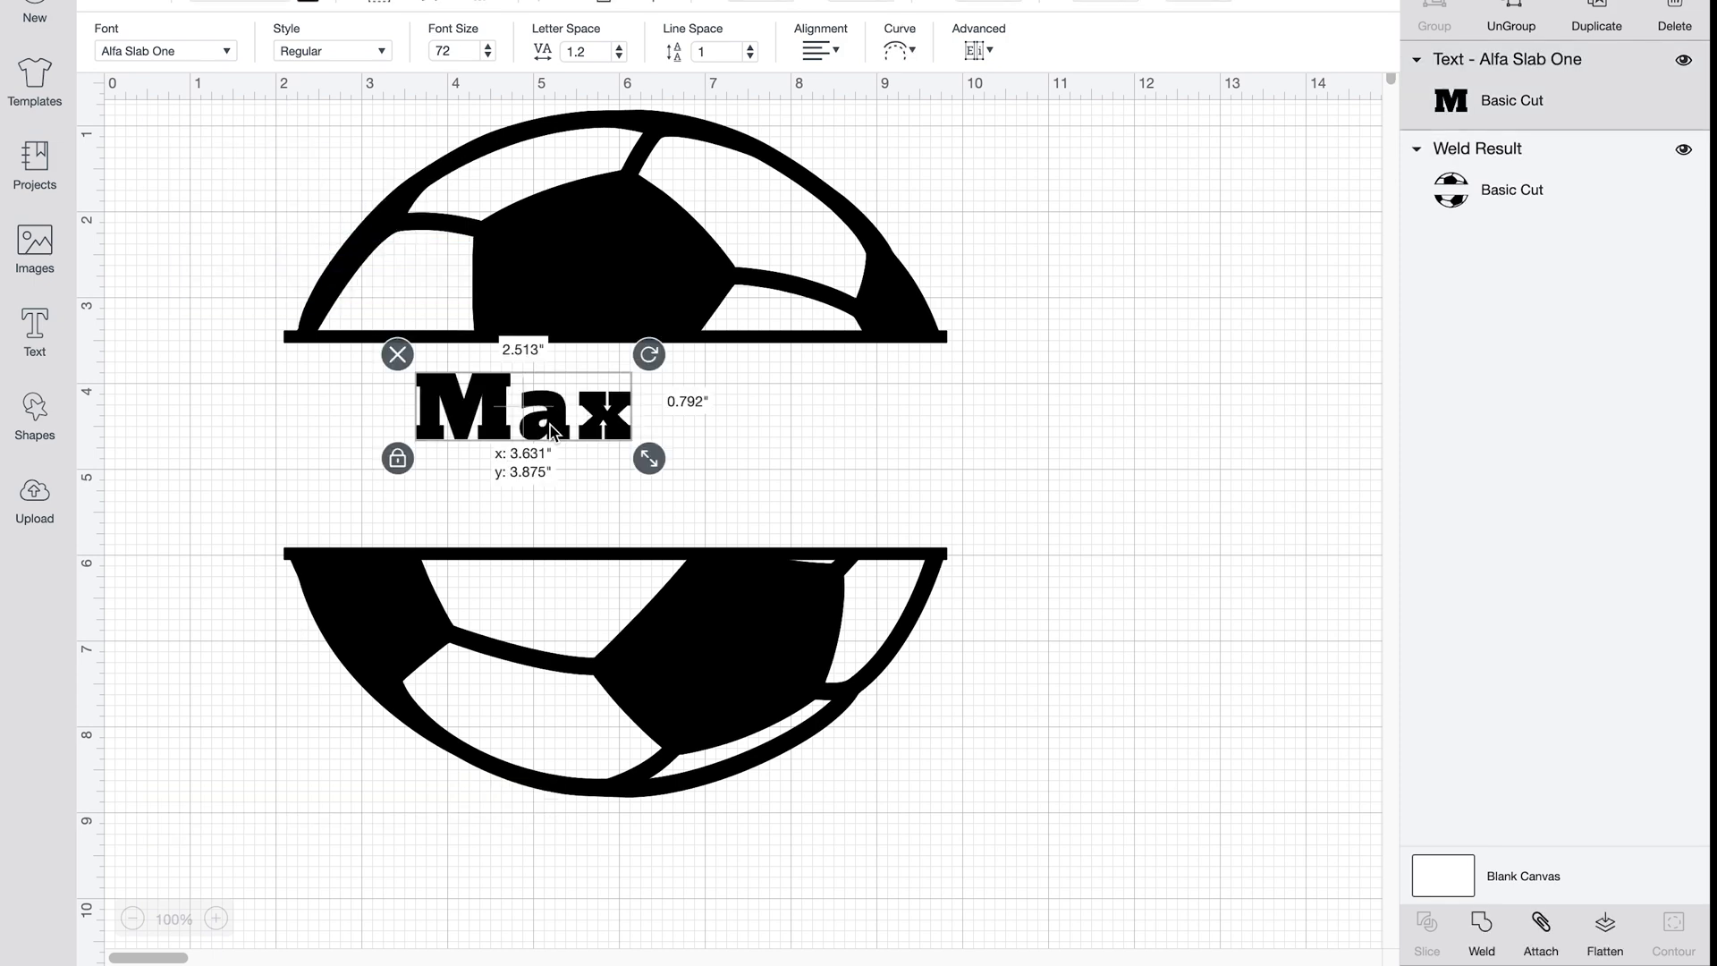
left_click_drag(652, 460, 908, 536)
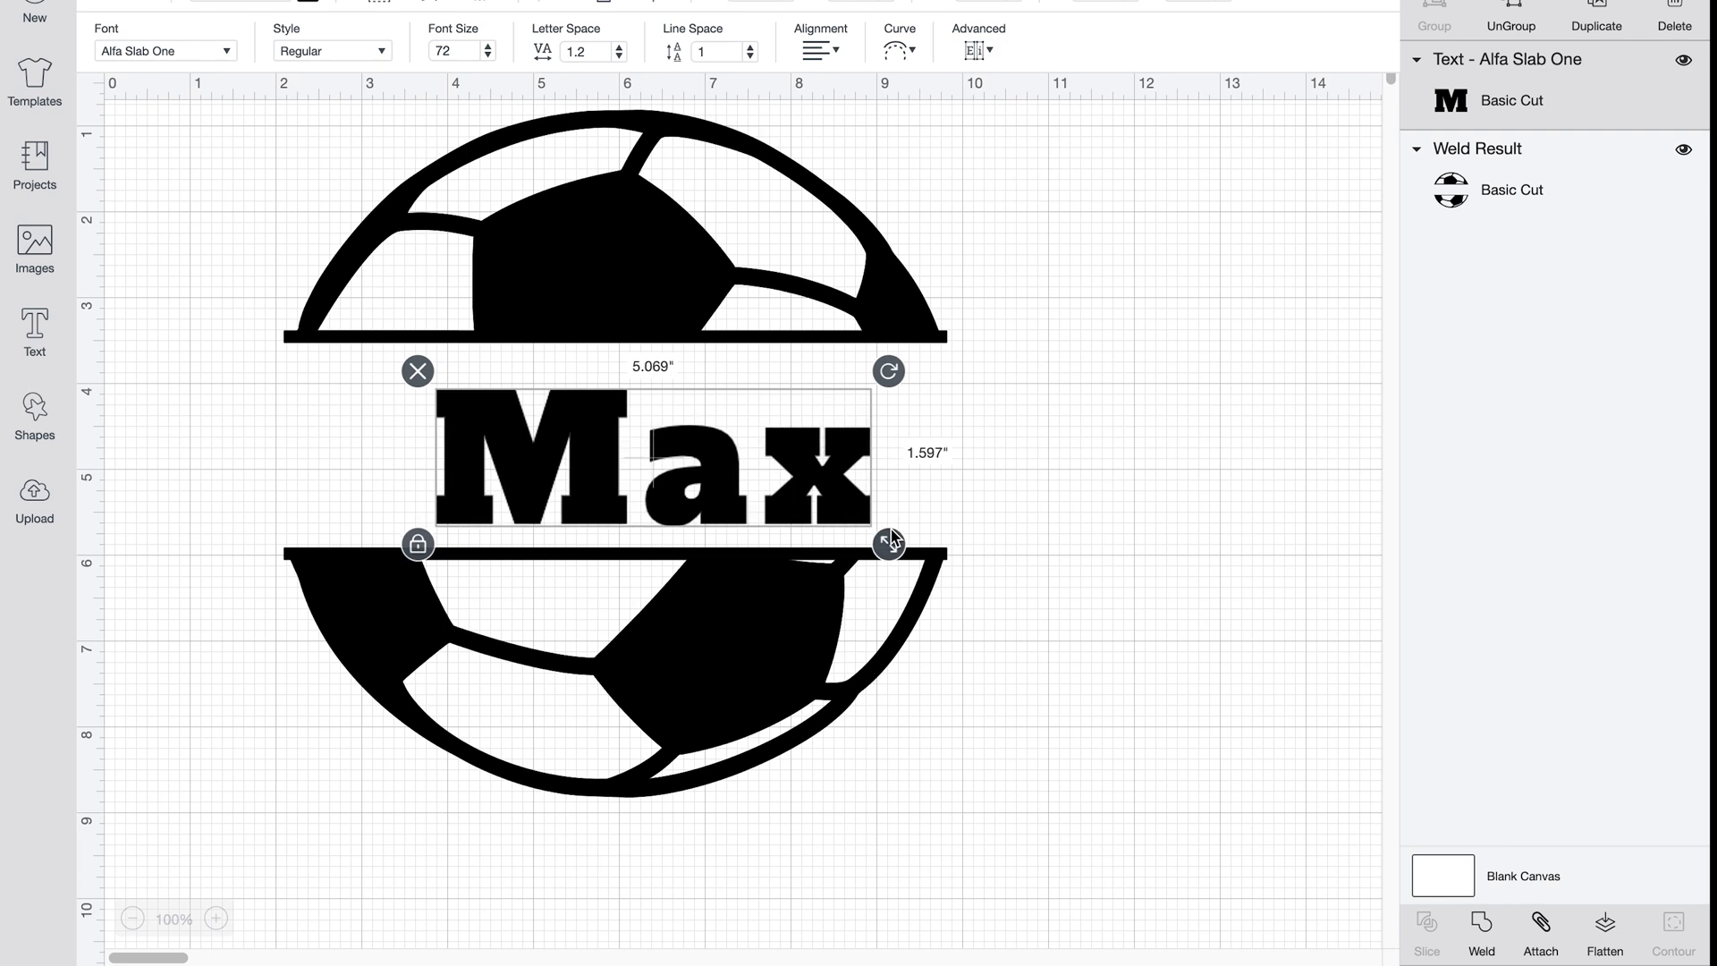
left_click_drag(792, 502, 755, 488)
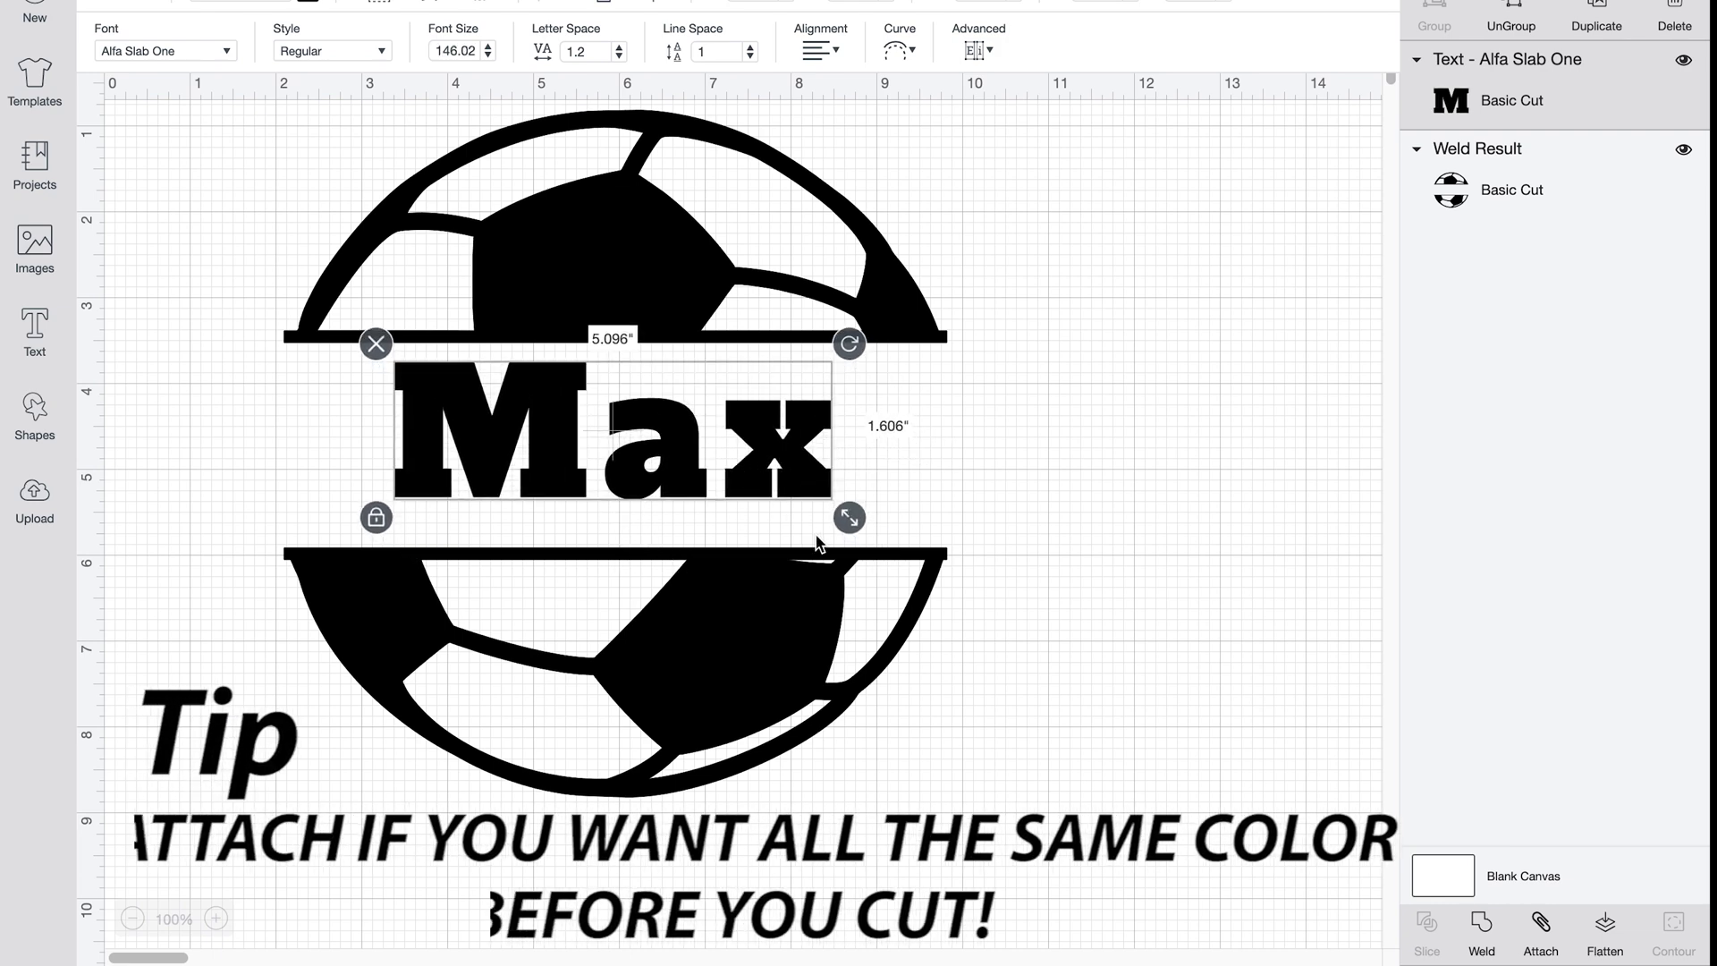
left_click_drag(852, 521, 874, 550)
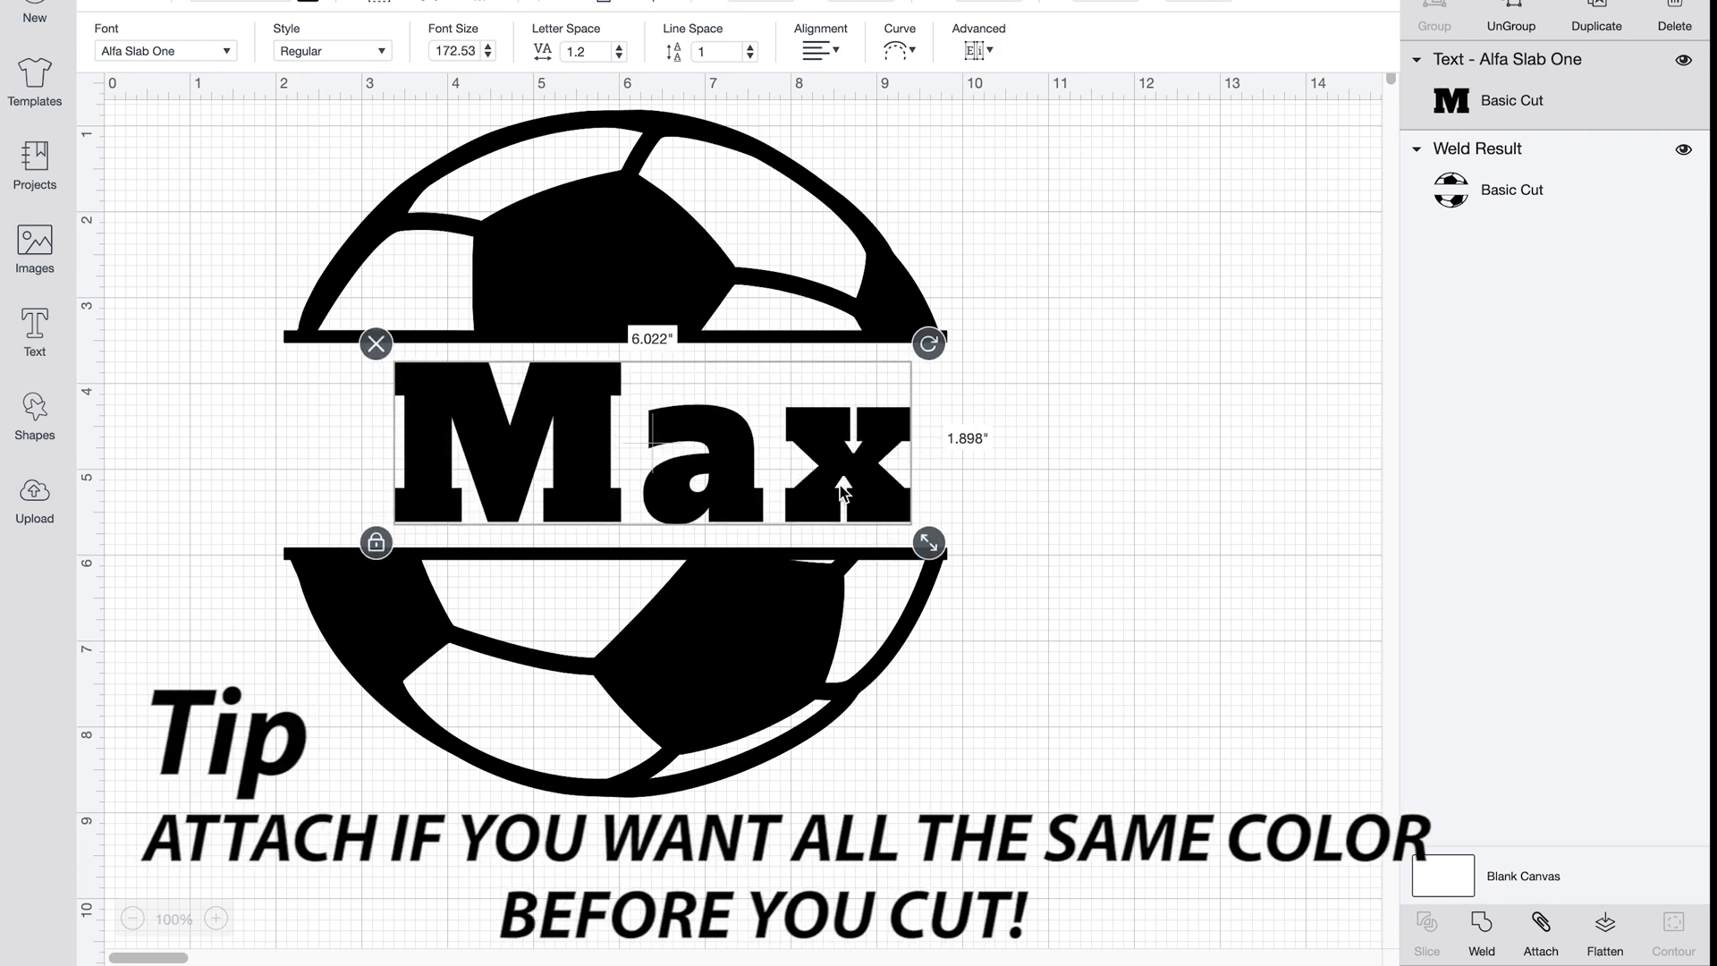
left_click_drag(835, 486, 817, 491)
left_click(1076, 548)
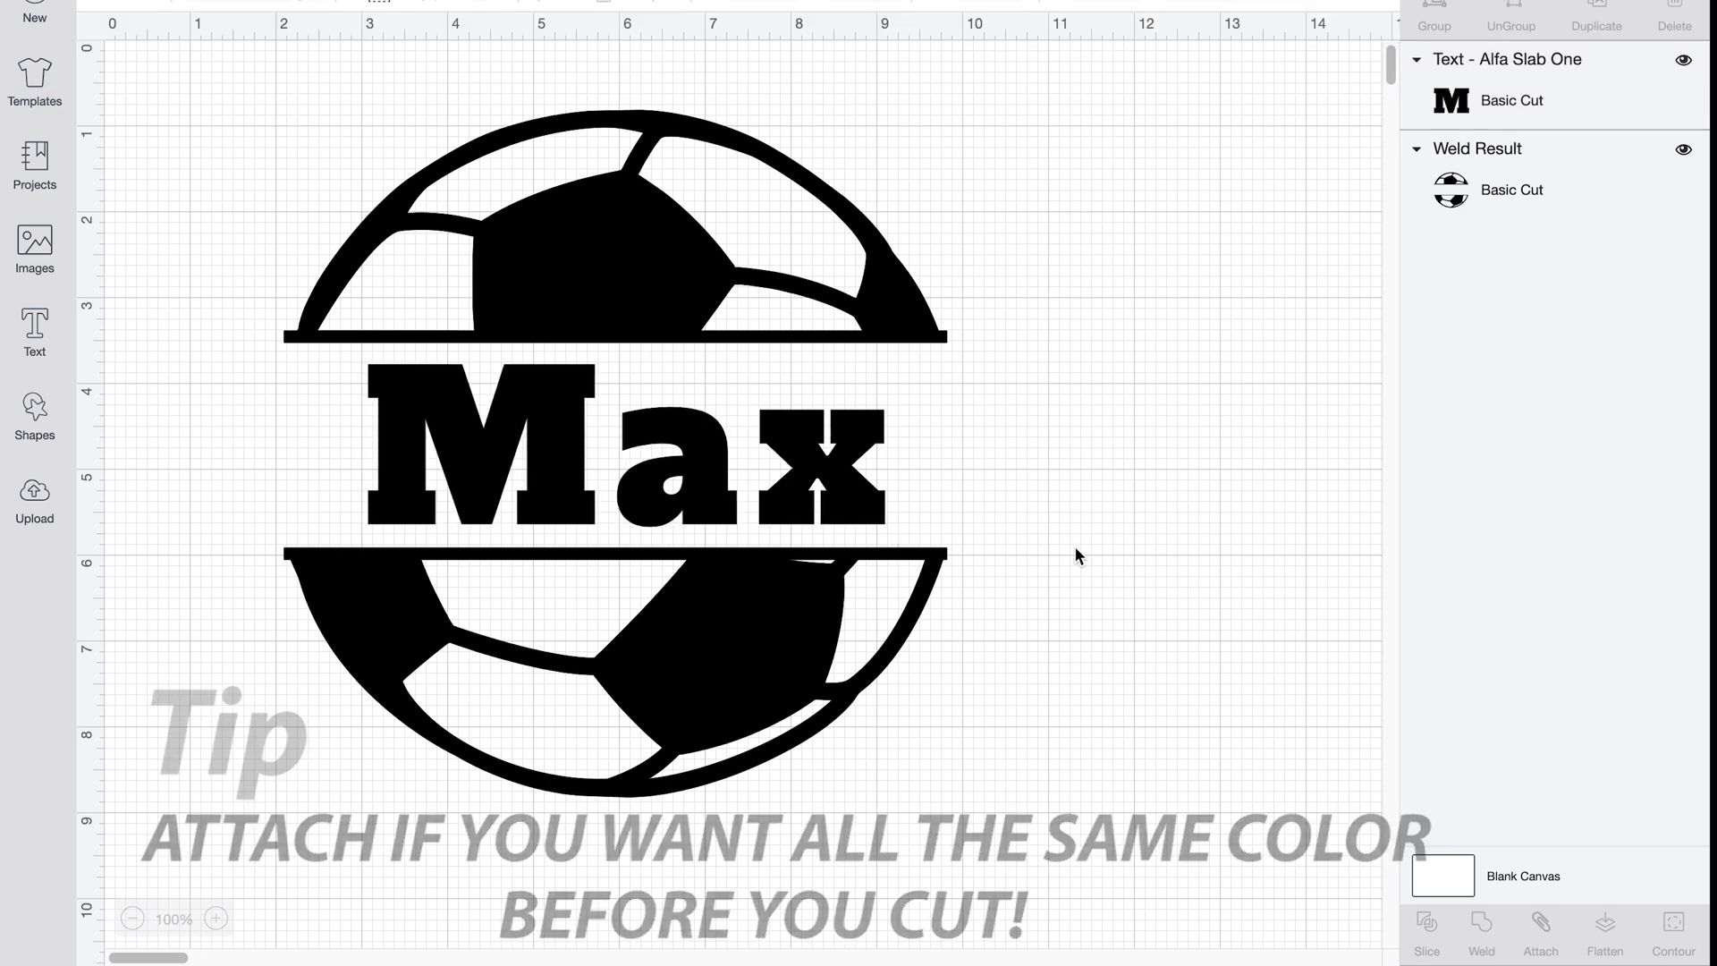